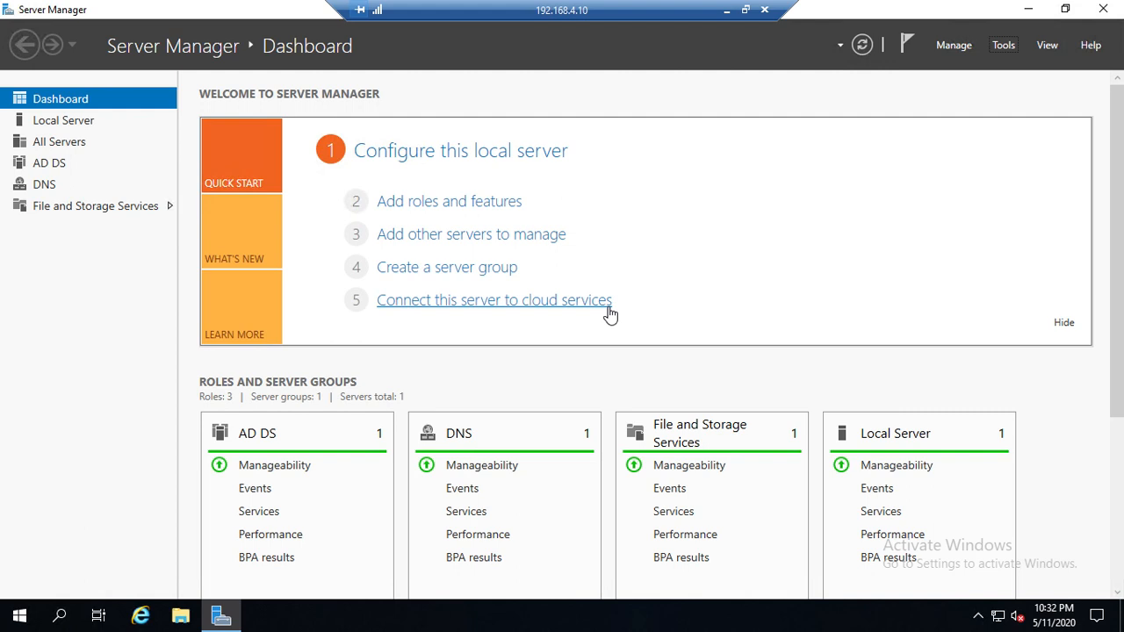
Step: Open Active Directory Sites and Services and display the servers in the Default-First-Site-Name site
{"action": "left_click", "coordinate": [1002, 46]}
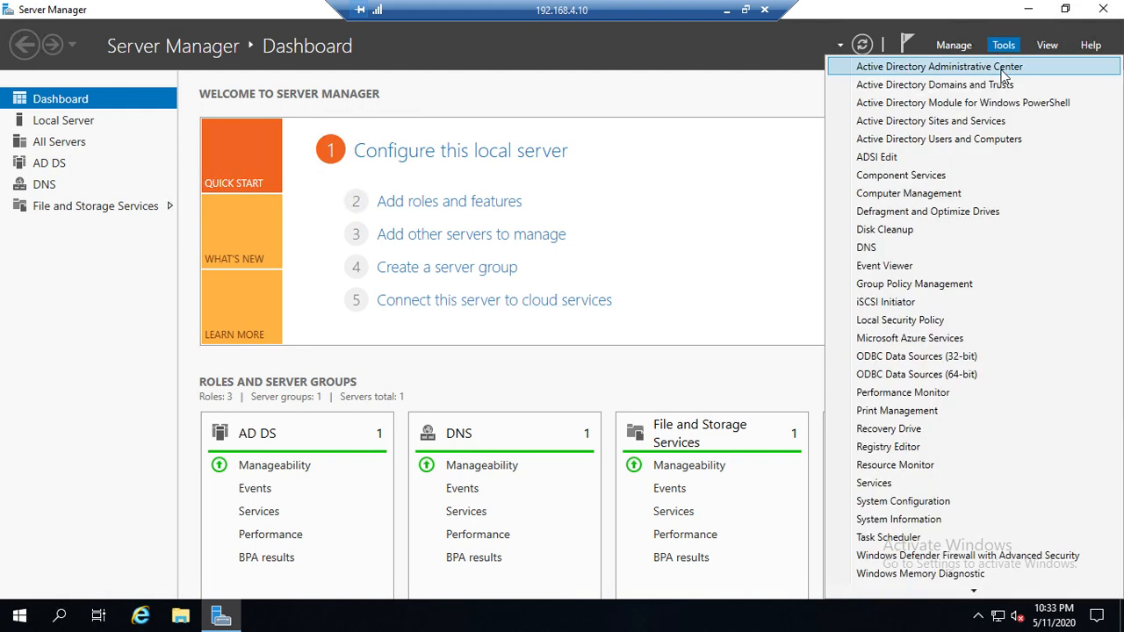
{"action": "left_click", "coordinate": [943, 130]}
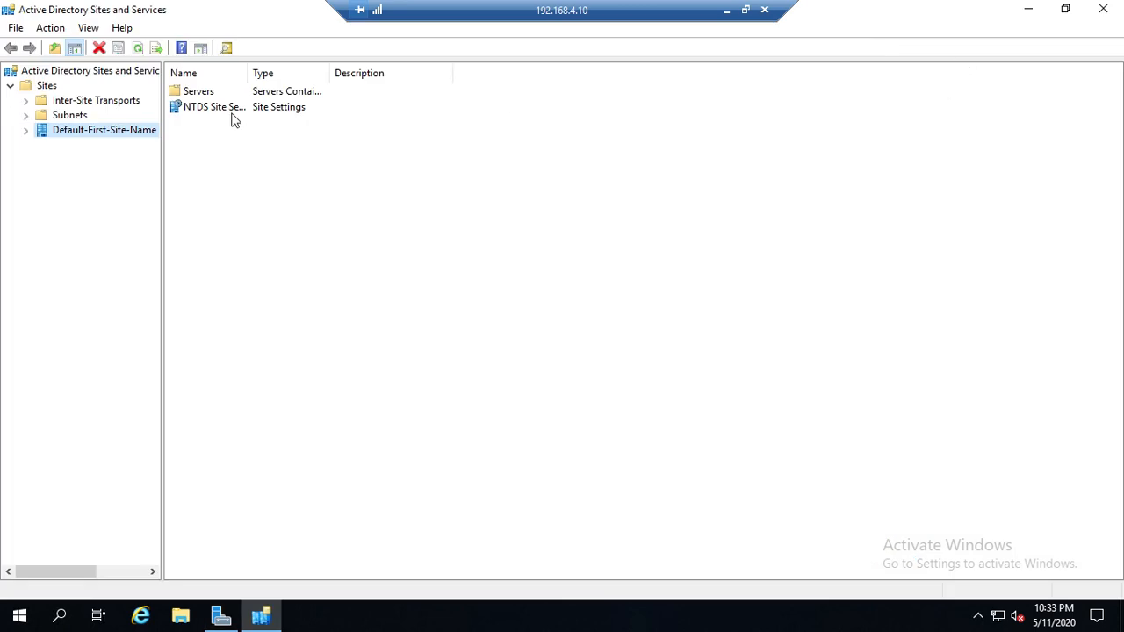
{"action": "left_click", "coordinate": [26, 101]}
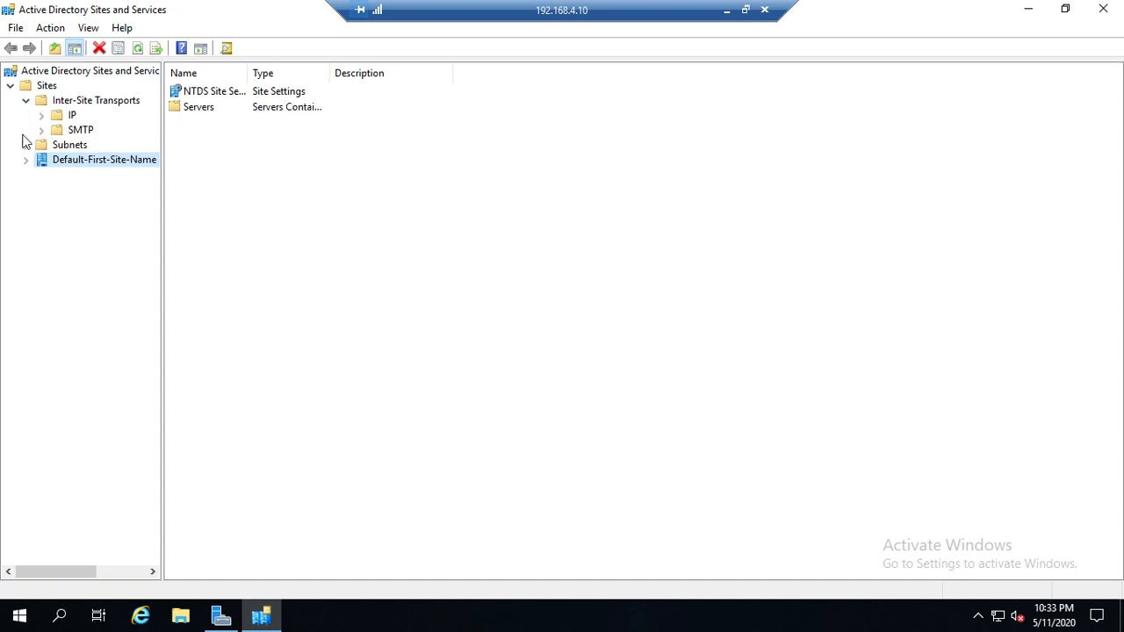
{"action": "left_click", "coordinate": [26, 163]}
{"action": "left_click", "coordinate": [198, 114]}
{"action": "double_click", "coordinate": [199, 109]}
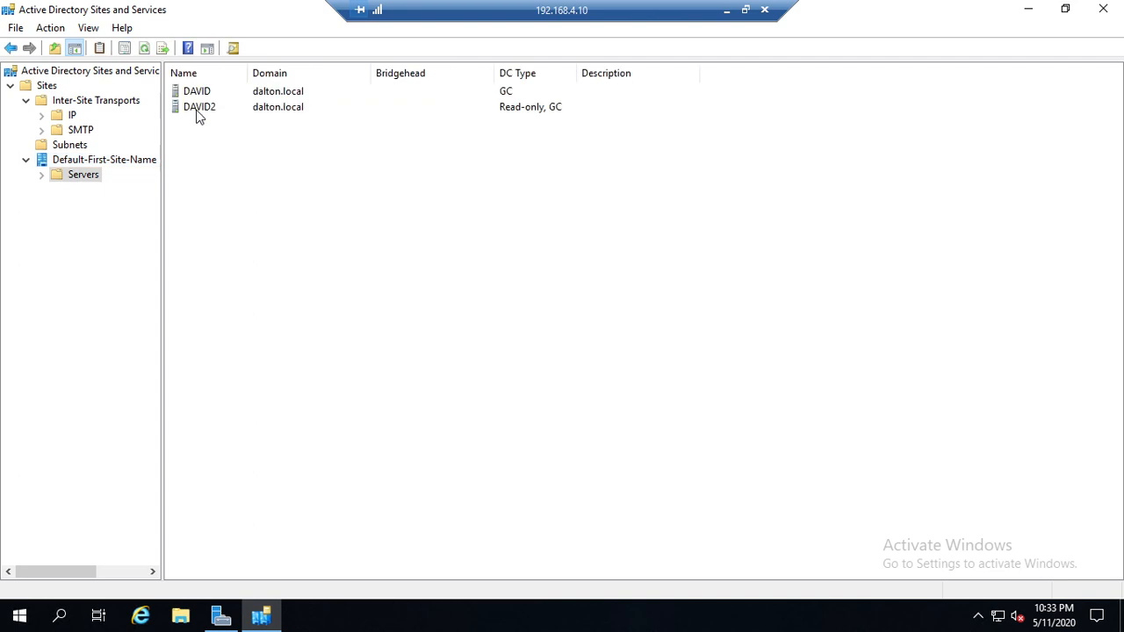
Step: Rename the Default-First-Site-Name site as Yakima
{"action": "right_click", "coordinate": [103, 167]}
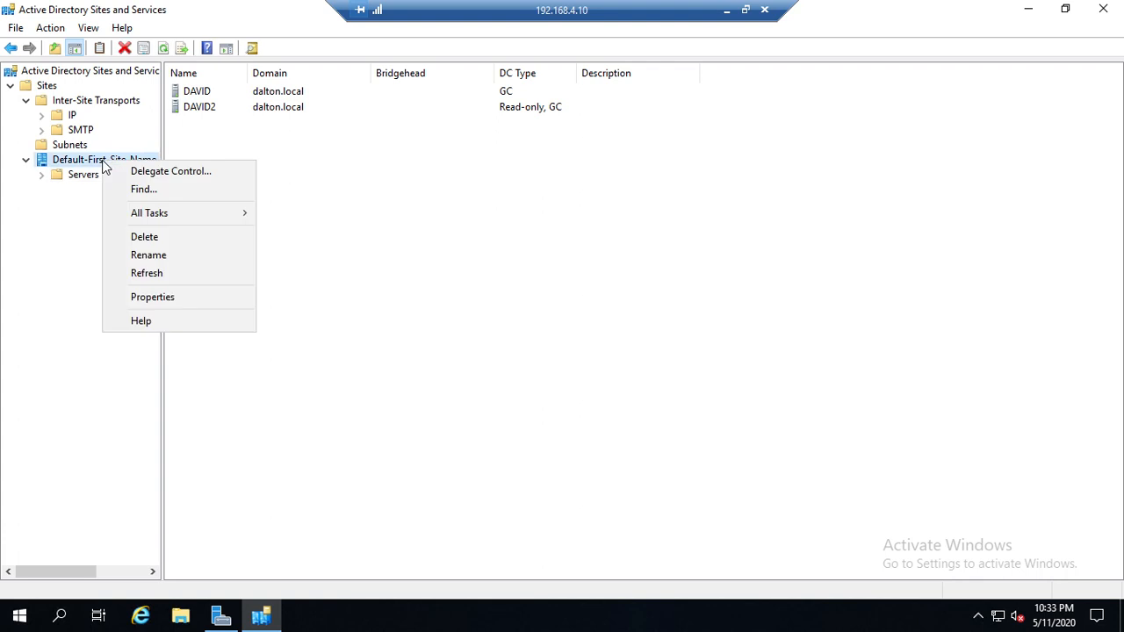
{"action": "left_click", "coordinate": [160, 256]}
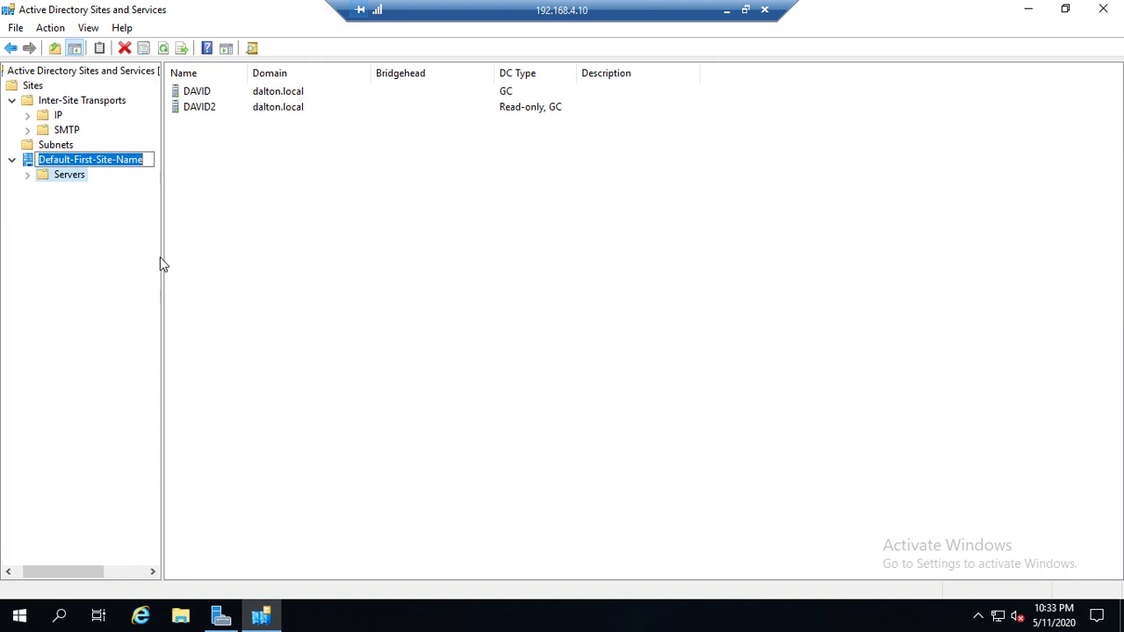
{"action": "type", "text": "Yakima"}
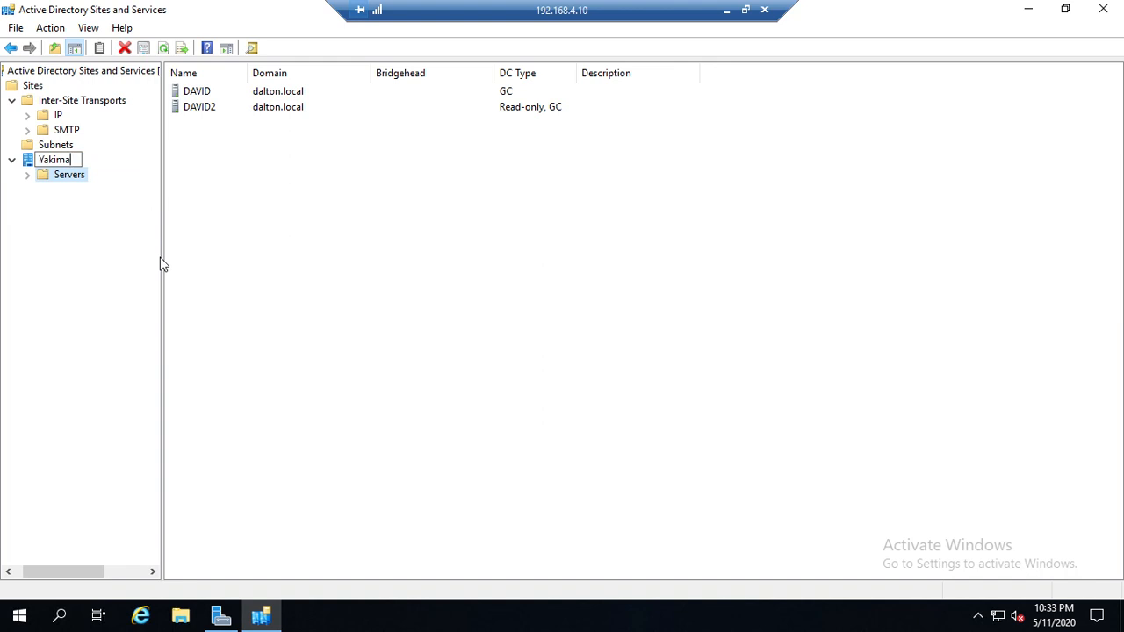
{"action": "key", "text": "Return"}
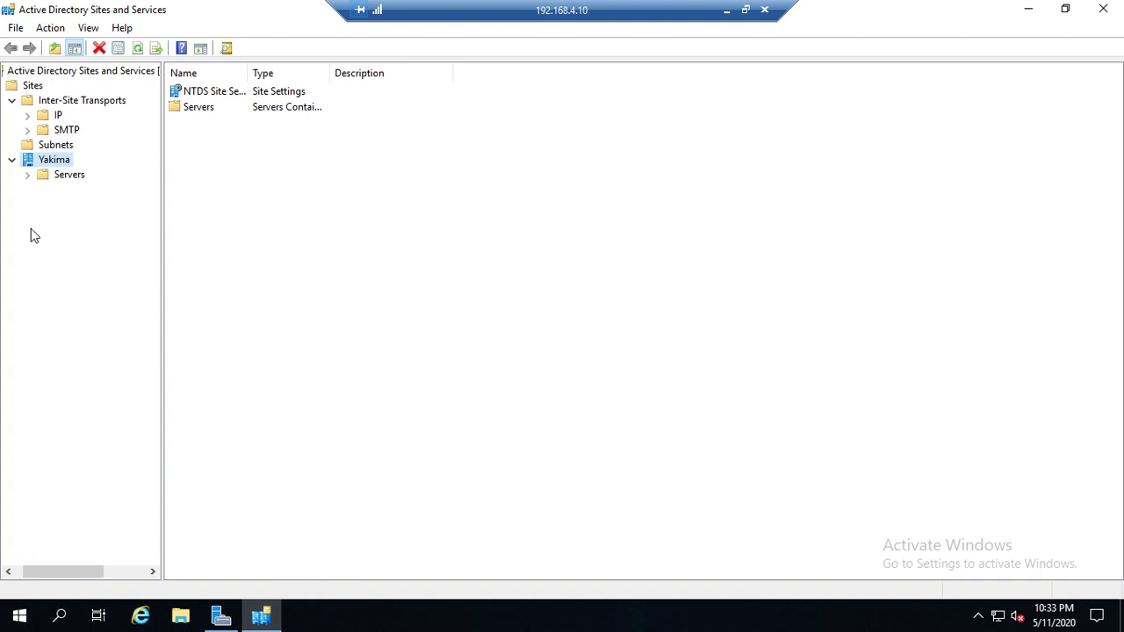
Step: Create a new site named Richland that uses the DEFAULTIPSITELINK site link
{"action": "right_click", "coordinate": [33, 84]}
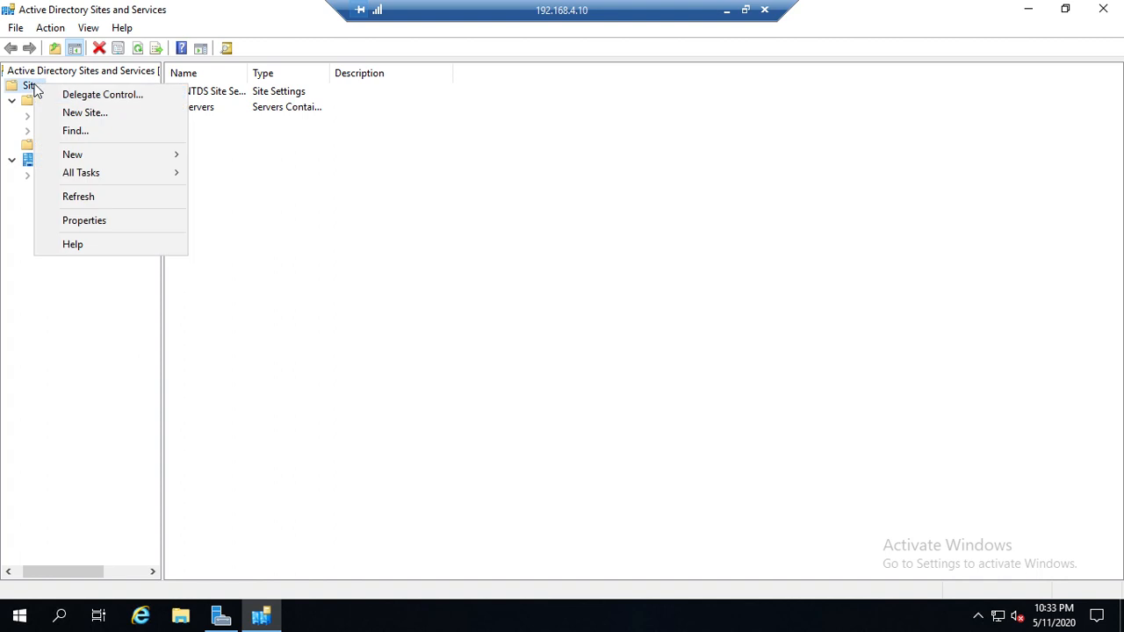
{"action": "left_click", "coordinate": [91, 116]}
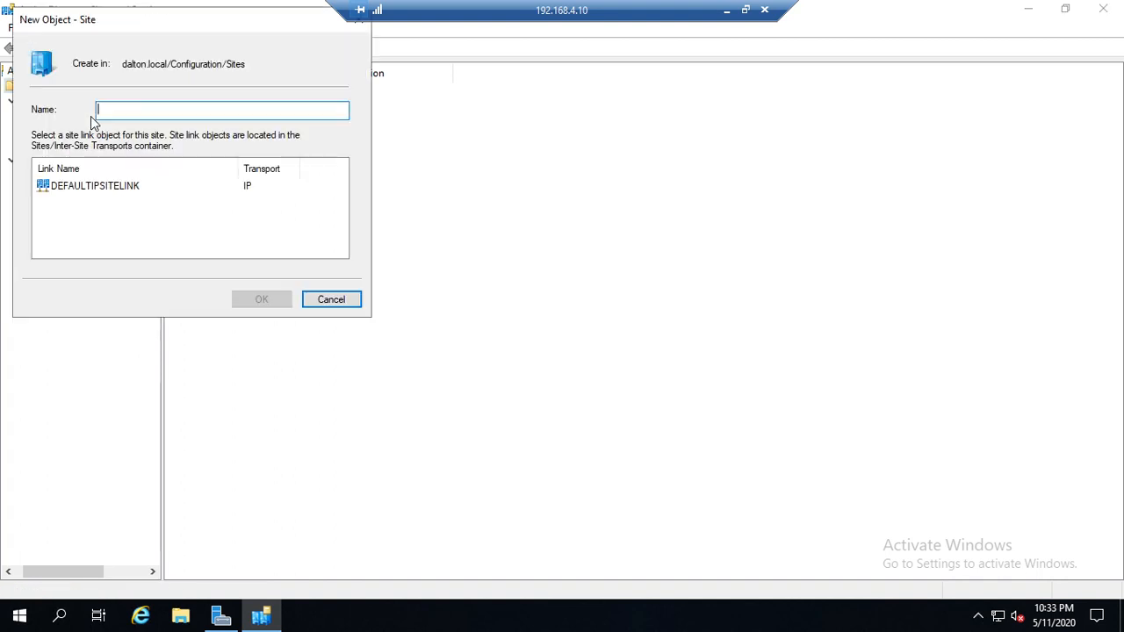
{"action": "type", "text": "Richa"}
{"action": "key", "text": "BackSpace"}
{"action": "type", "text": "l"}
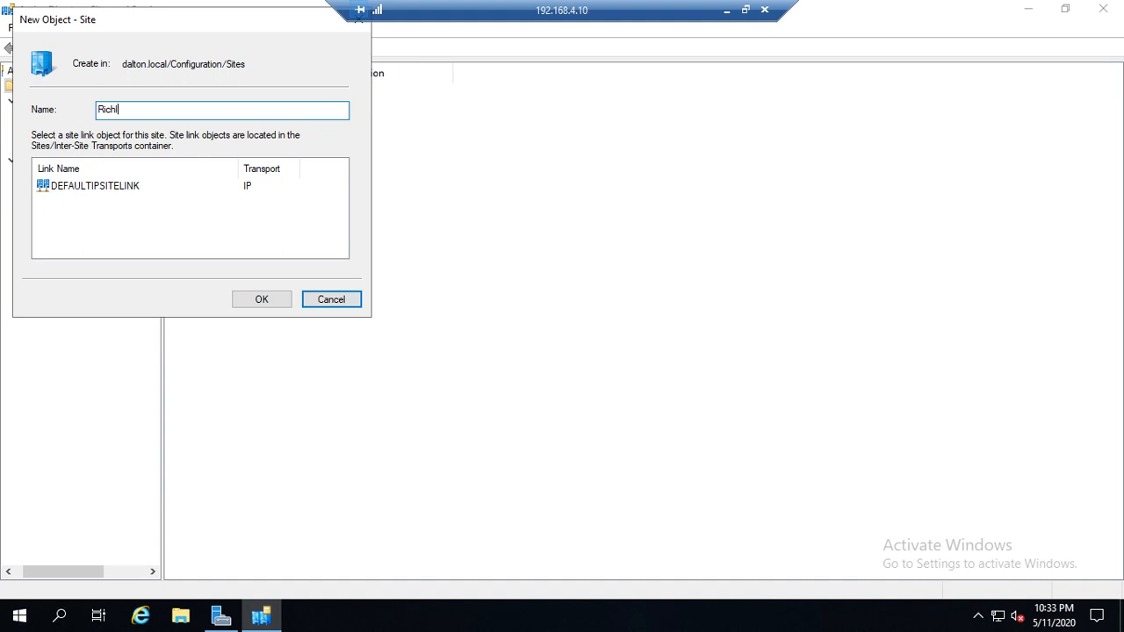
{"action": "type", "text": "and"}
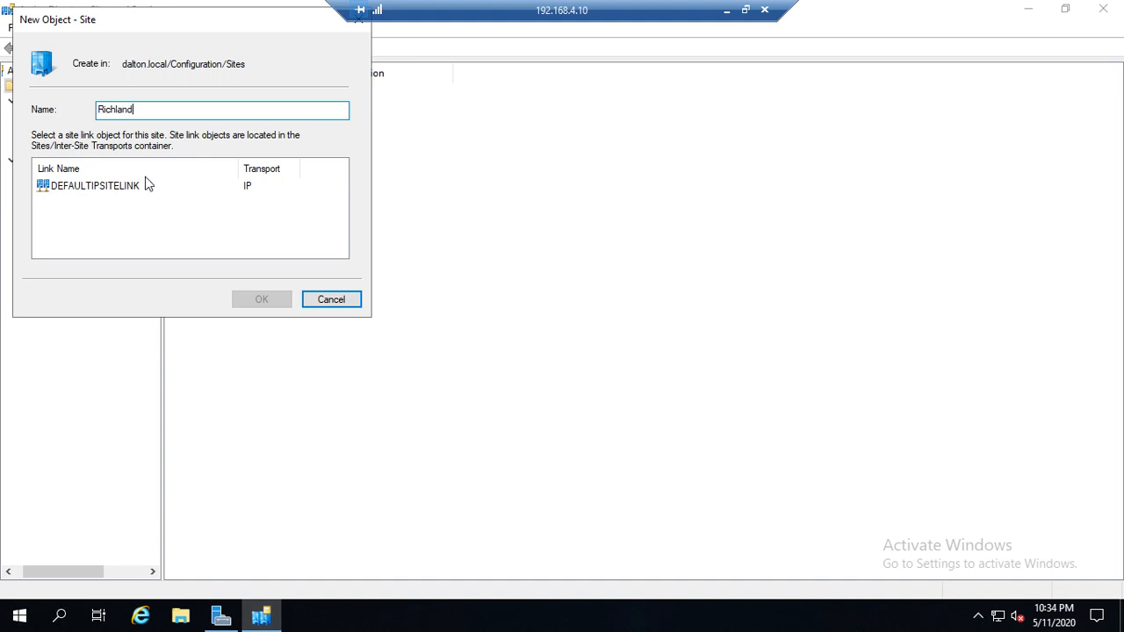
{"action": "left_click", "coordinate": [93, 186]}
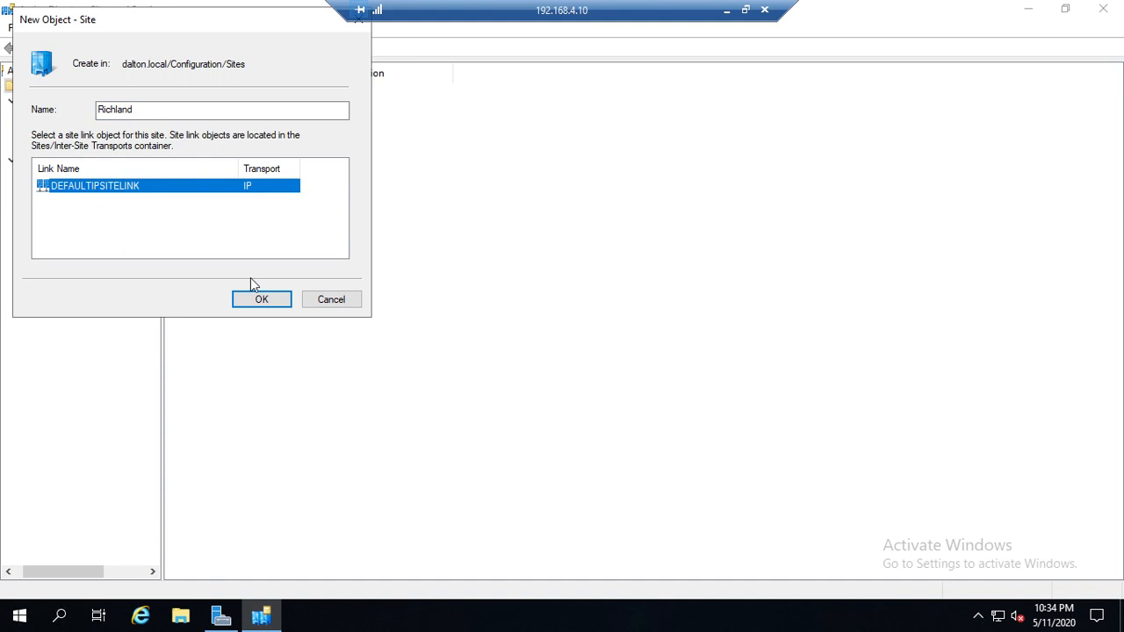
{"action": "left_click", "coordinate": [256, 303]}
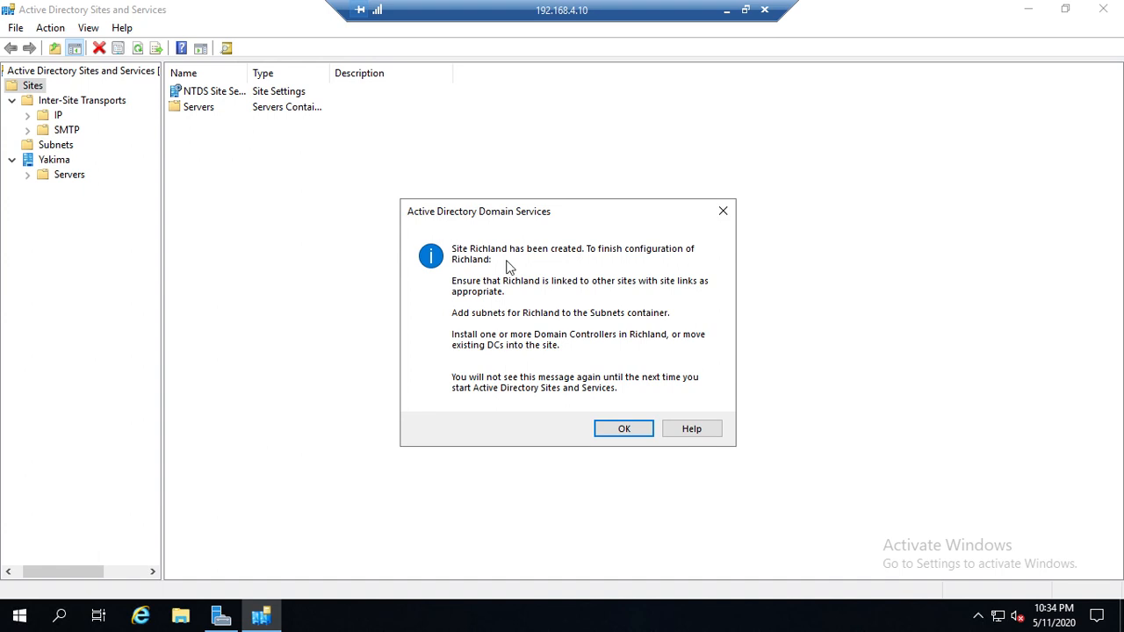
{"action": "left_click", "coordinate": [623, 429]}
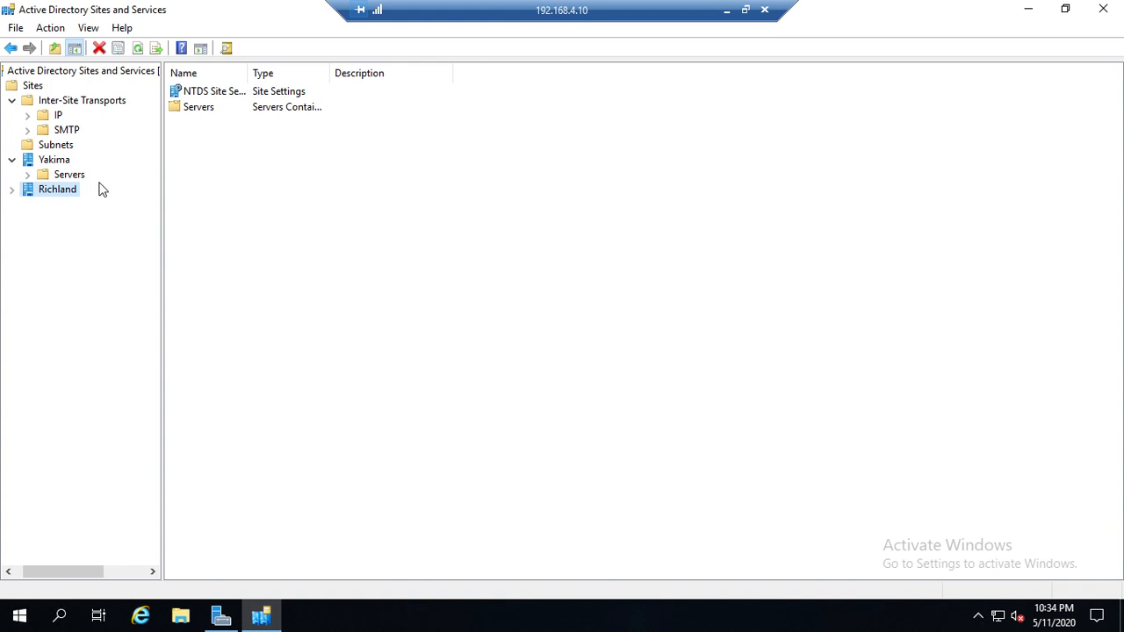
Step: Expand the Richland site, list the IP inter-site transport's site links and fit the Name column to its contents
{"action": "left_click", "coordinate": [13, 190]}
{"action": "left_click", "coordinate": [27, 115]}
{"action": "left_click", "coordinate": [55, 117]}
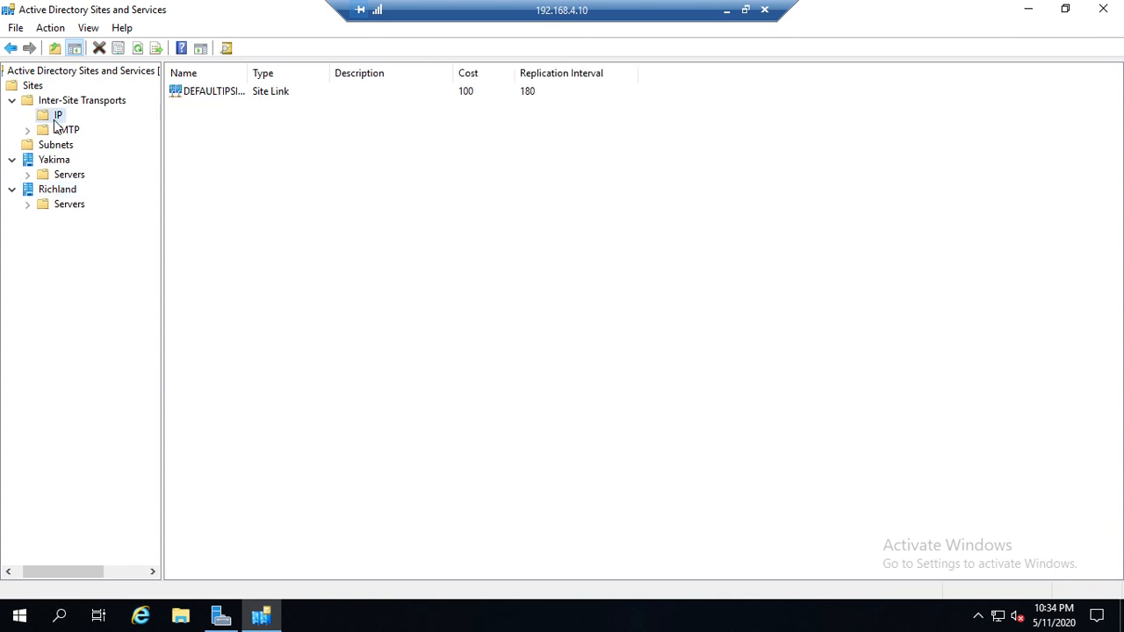
{"action": "left_click", "coordinate": [227, 92]}
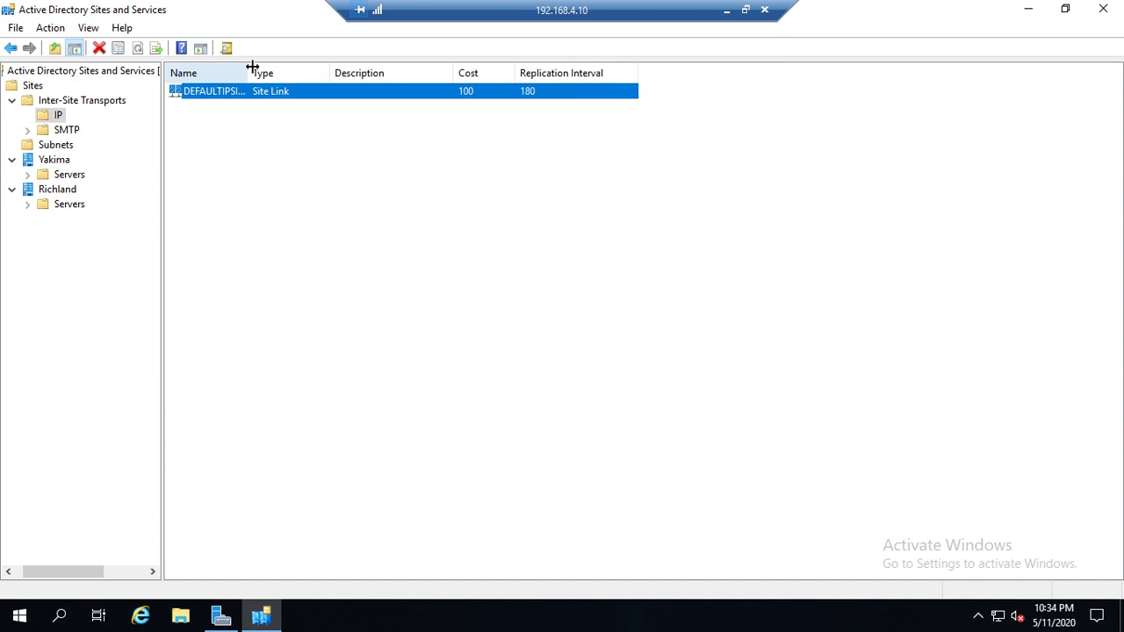
{"action": "double_click", "coordinate": [250, 72]}
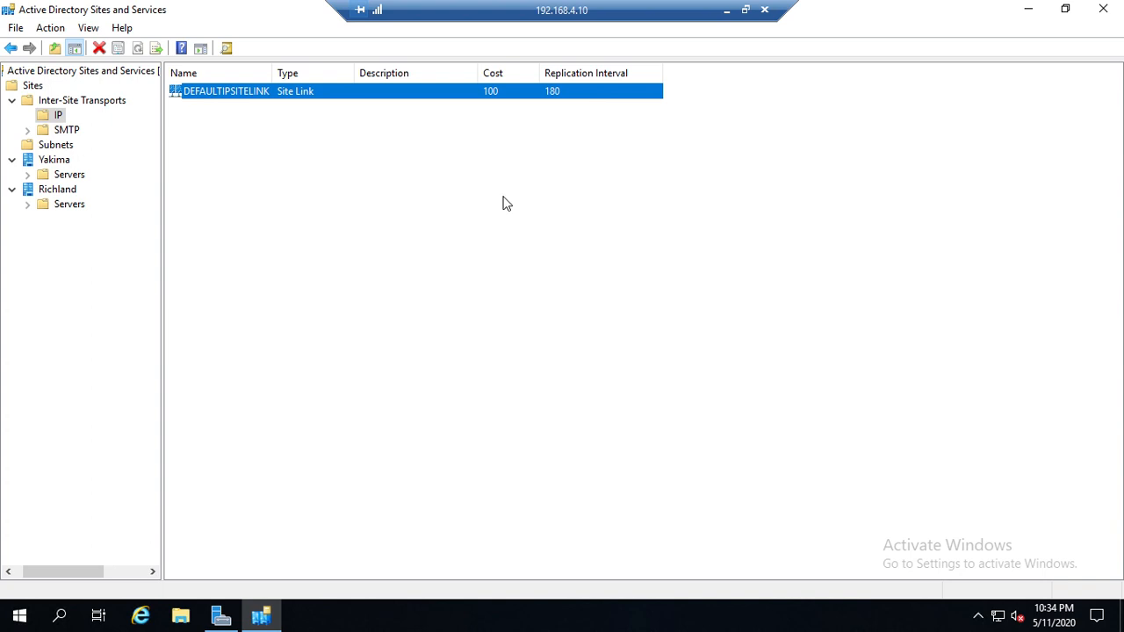
Step: Try making replication unavailable Monday through Friday from 8:00 AM to 6:00 PM in DEFAULTIPSITELINK's schedule, then discard the changes
{"action": "double_click", "coordinate": [195, 94]}
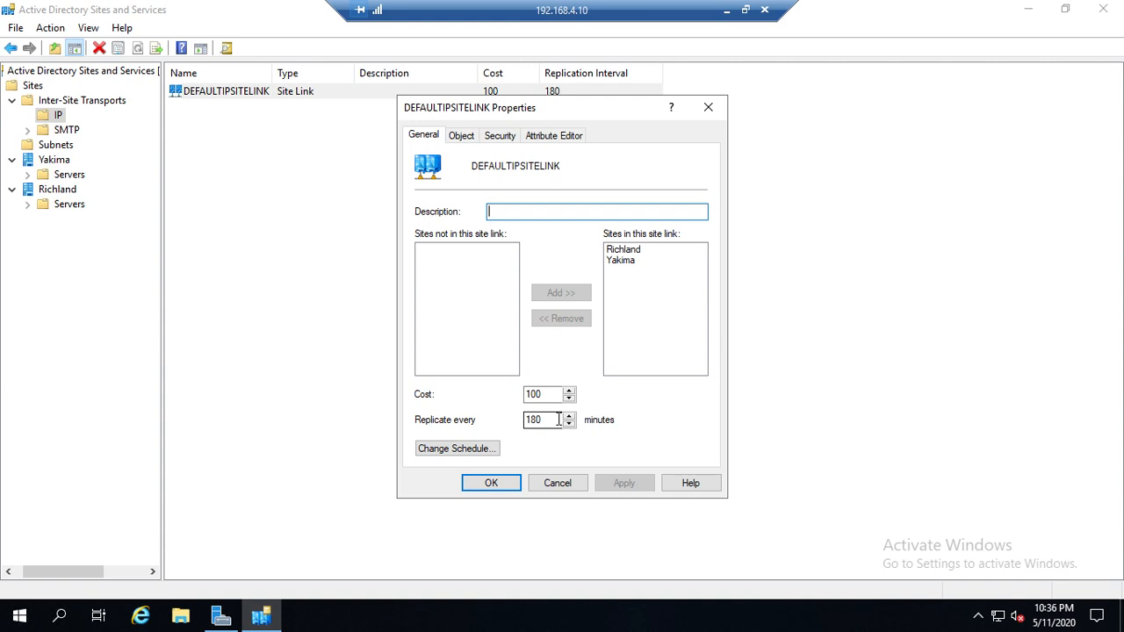
{"action": "left_click", "coordinate": [435, 451]}
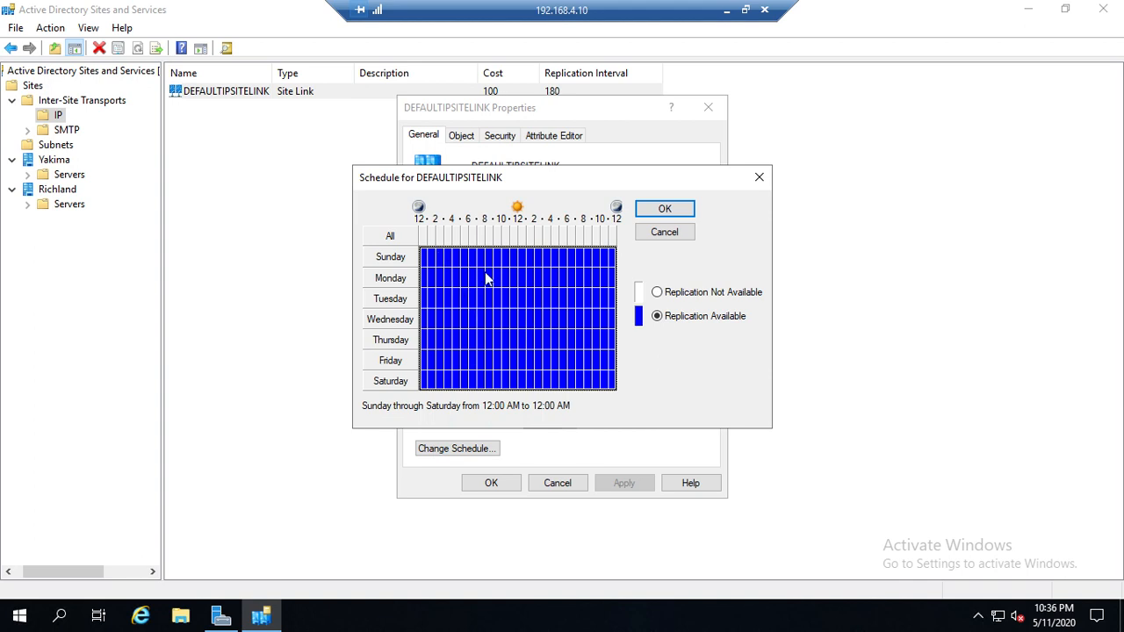
{"action": "left_click_drag", "start_coordinate": [488, 280], "coordinate": [562, 359]}
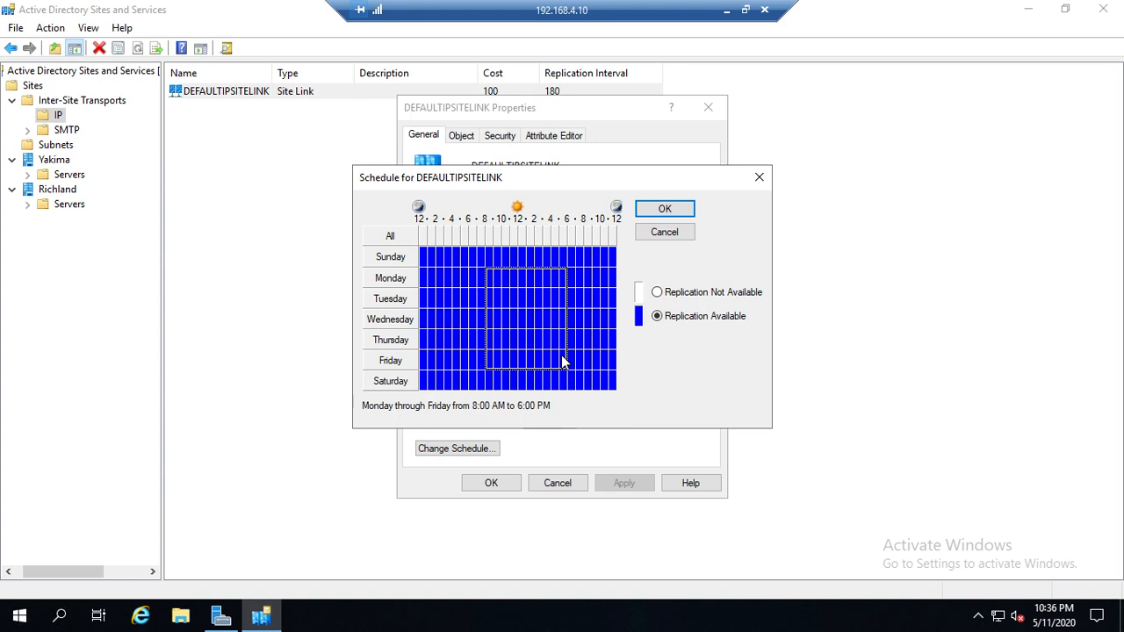
{"action": "left_click", "coordinate": [674, 298]}
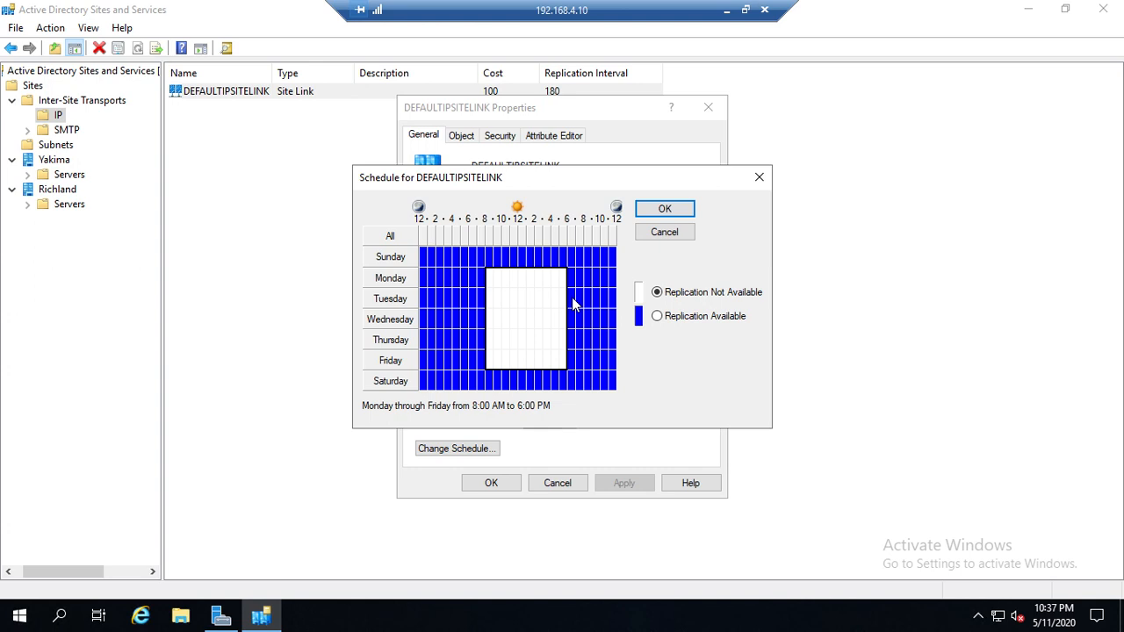
{"action": "left_click", "coordinate": [664, 231]}
{"action": "left_click", "coordinate": [566, 485]}
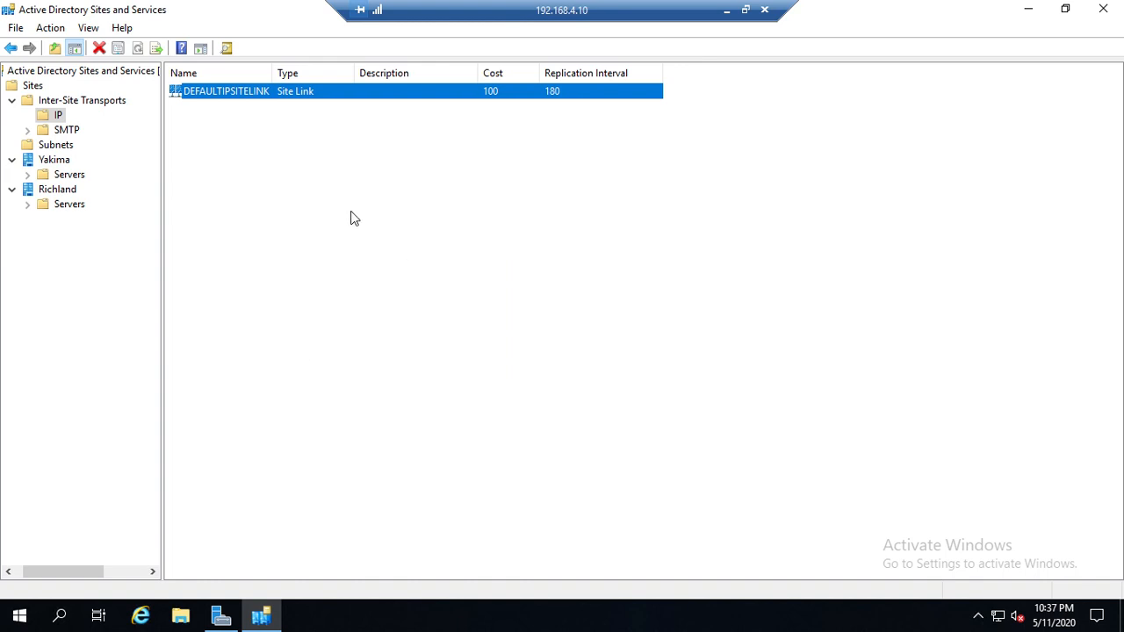
Step: Create a new IP site link named SLOWLINK containing the Richland and Yakima sites
{"action": "right_click", "coordinate": [298, 187]}
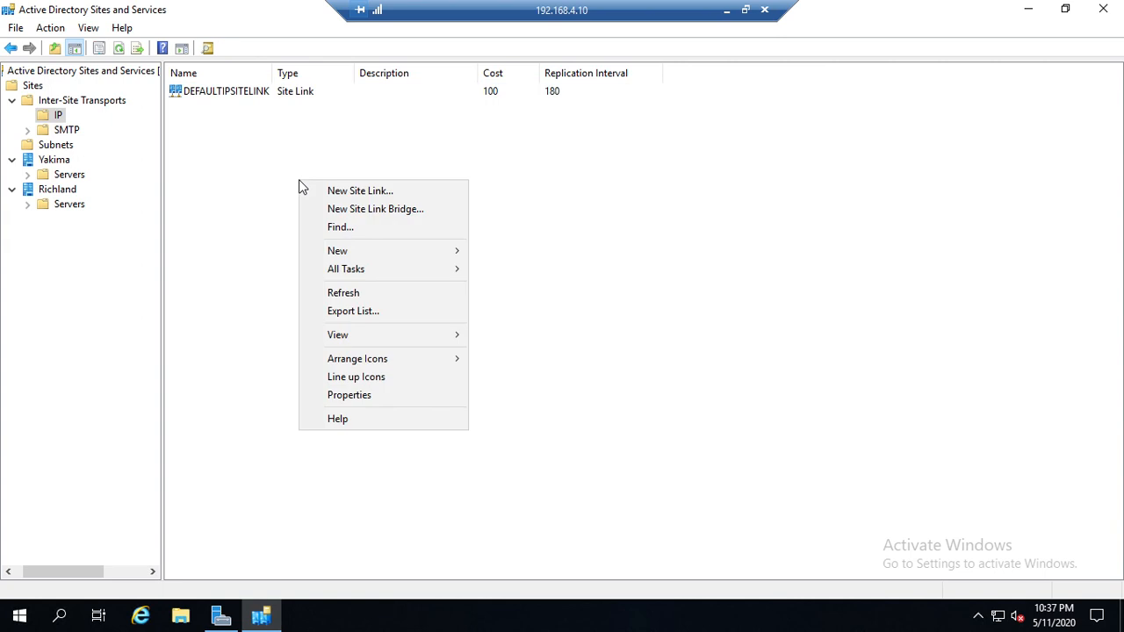
{"action": "left_click", "coordinate": [356, 191]}
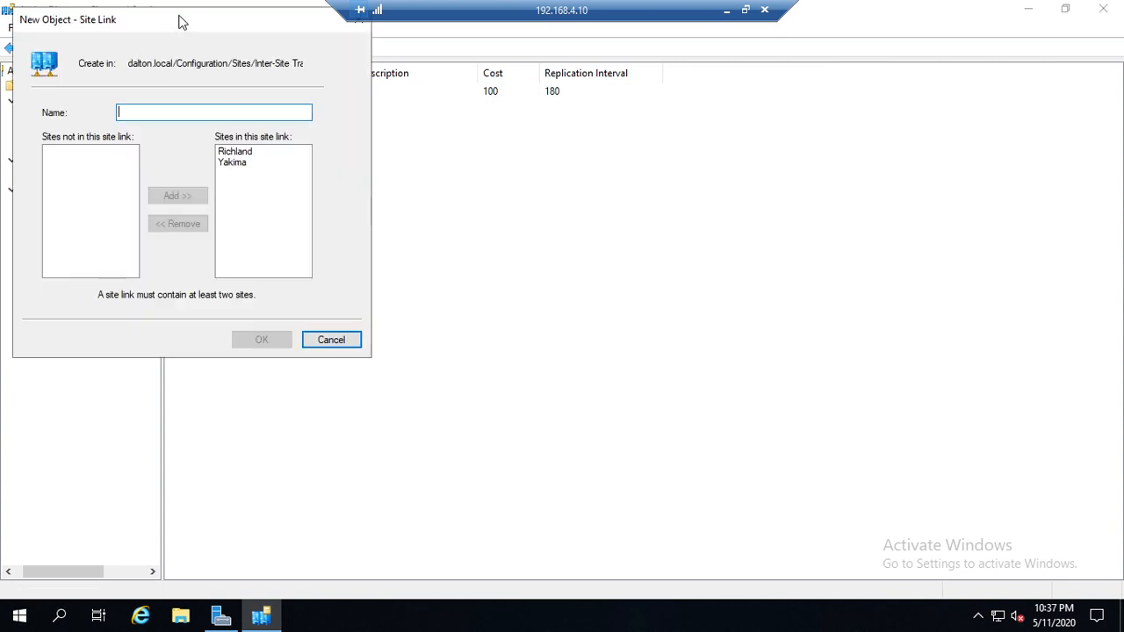
{"action": "left_click_drag", "start_coordinate": [180, 20], "coordinate": [503, 112]}
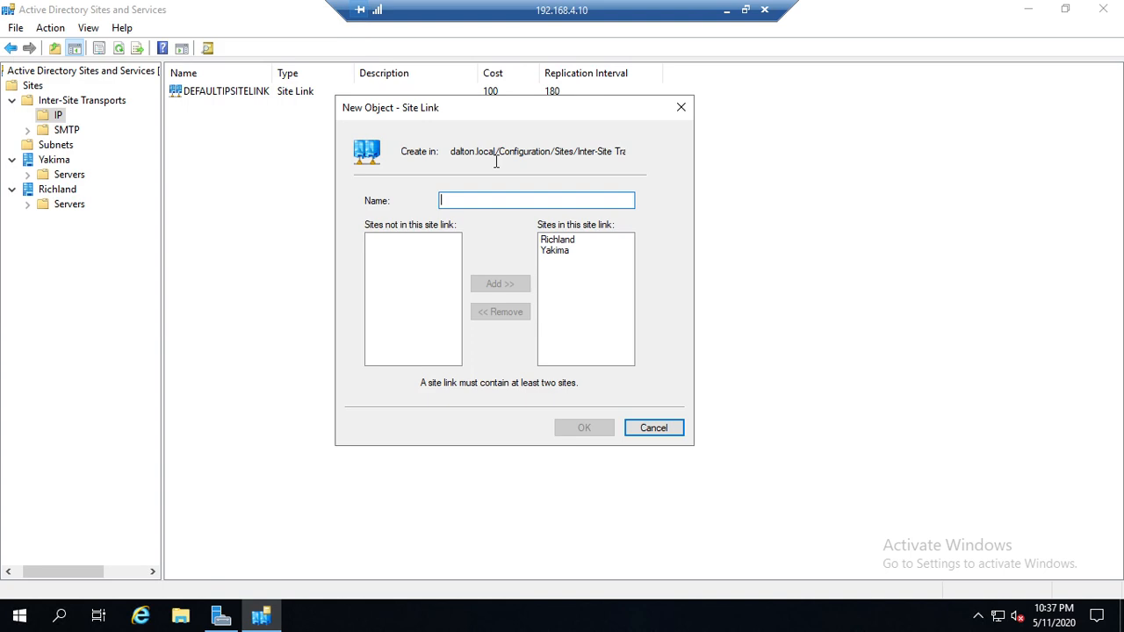
{"action": "type", "text": "SLO"}
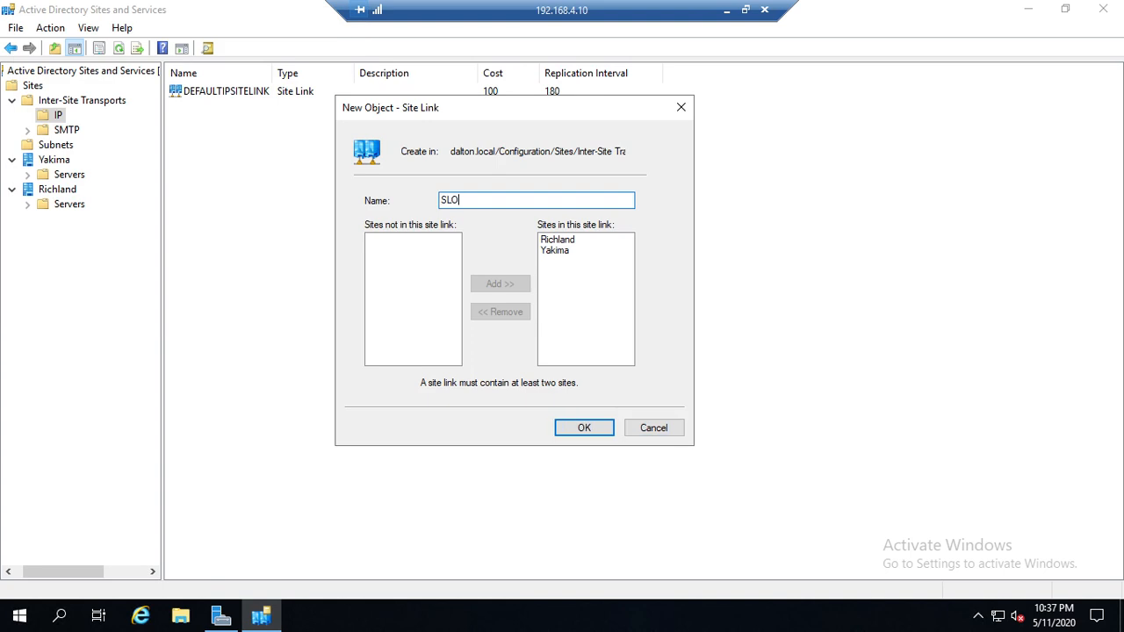
{"action": "type", "text": "WLINK"}
{"action": "left_click", "coordinate": [576, 427]}
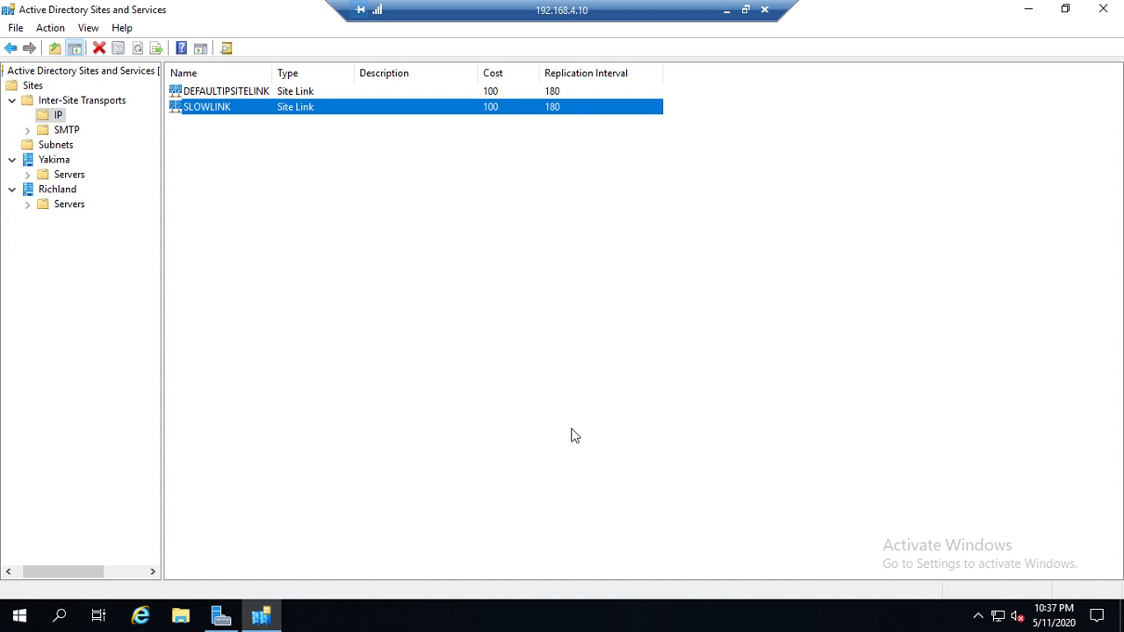
Step: Set SLOWLINK's cost to 200 and its replication interval to 240 minutes
{"action": "double_click", "coordinate": [231, 114]}
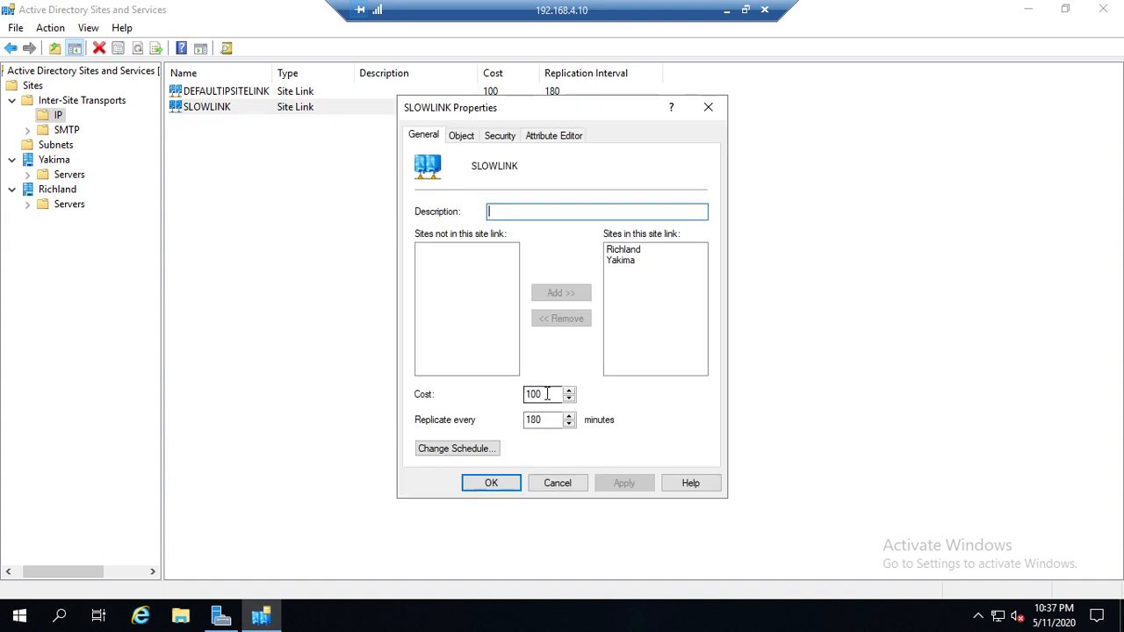
{"action": "left_click_drag", "start_coordinate": [546, 393], "coordinate": [495, 396]}
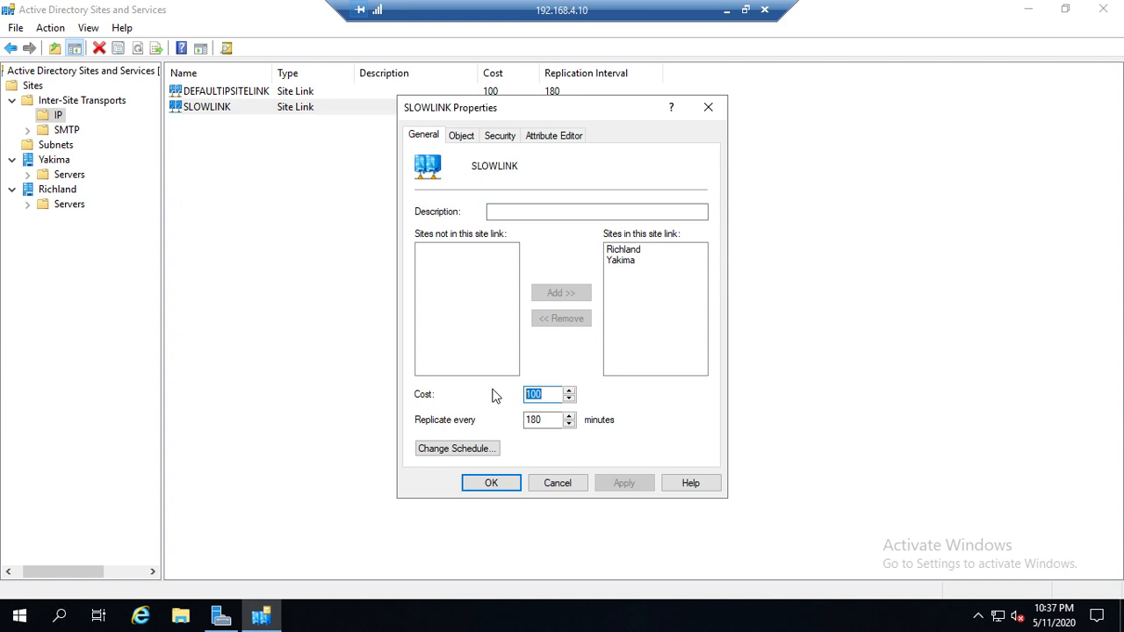
{"action": "type", "text": "200"}
{"action": "key", "text": "Tab"}
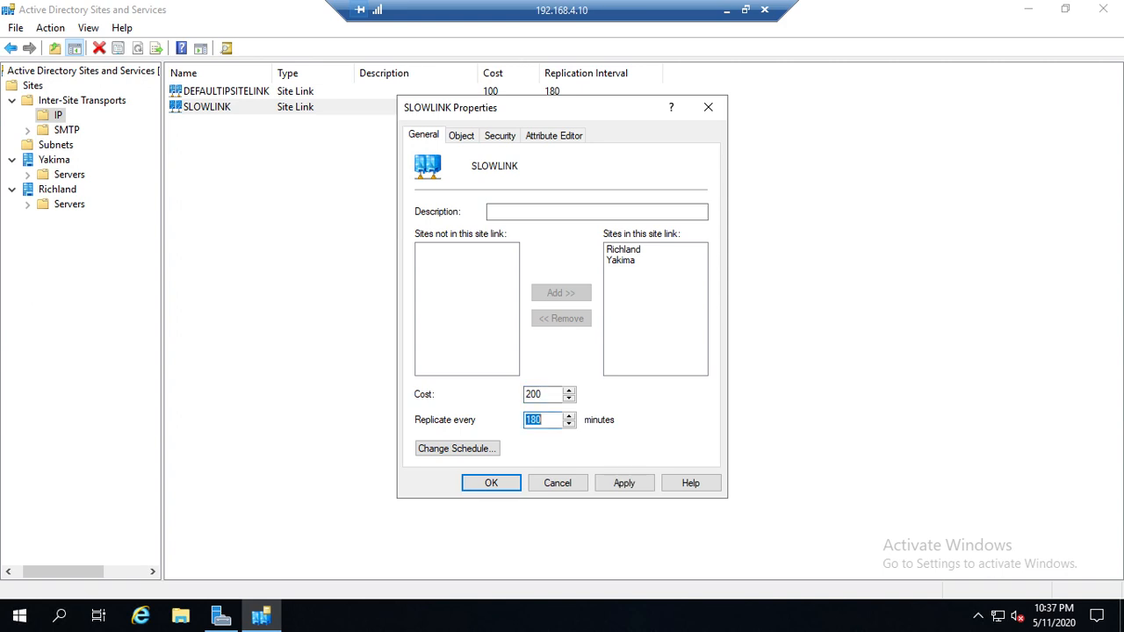
{"action": "type", "text": "240"}
{"action": "key", "text": "Tab"}
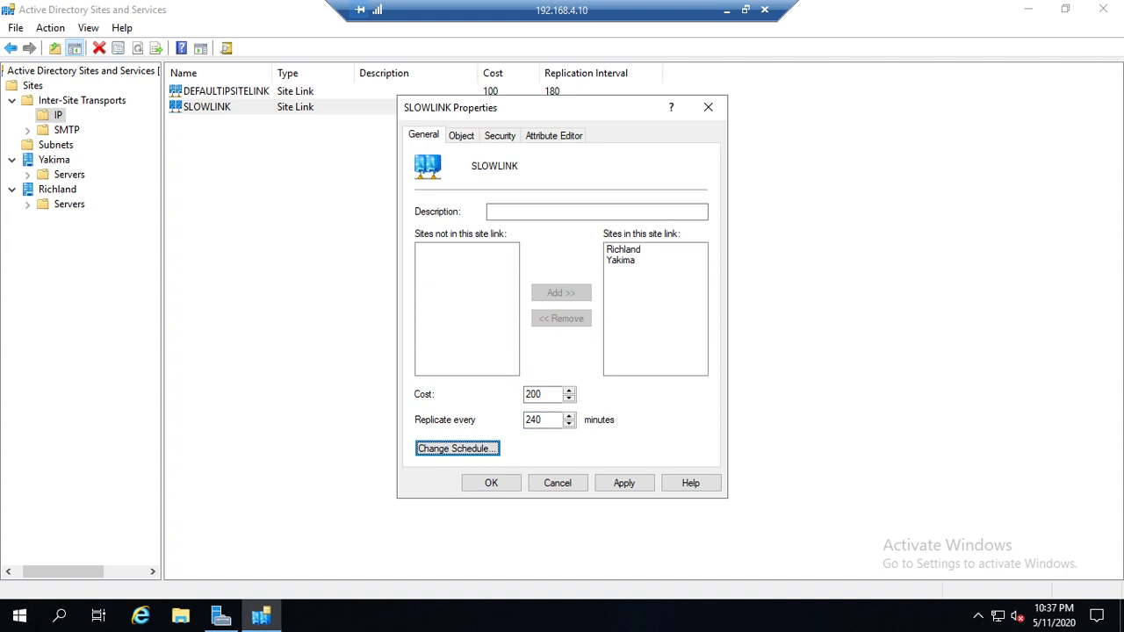
{"action": "left_click", "coordinate": [624, 483]}
{"action": "left_click", "coordinate": [492, 483]}
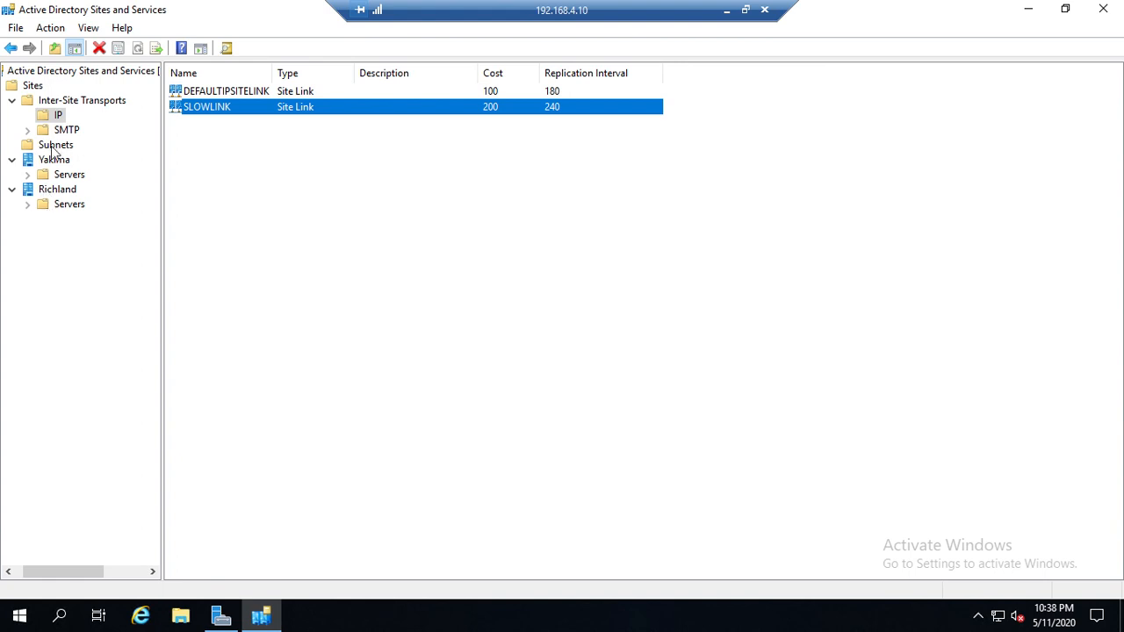
Step: Create a new site named Pasco under Sites and assign it to the SLOWLINK site link
{"action": "right_click", "coordinate": [36, 89]}
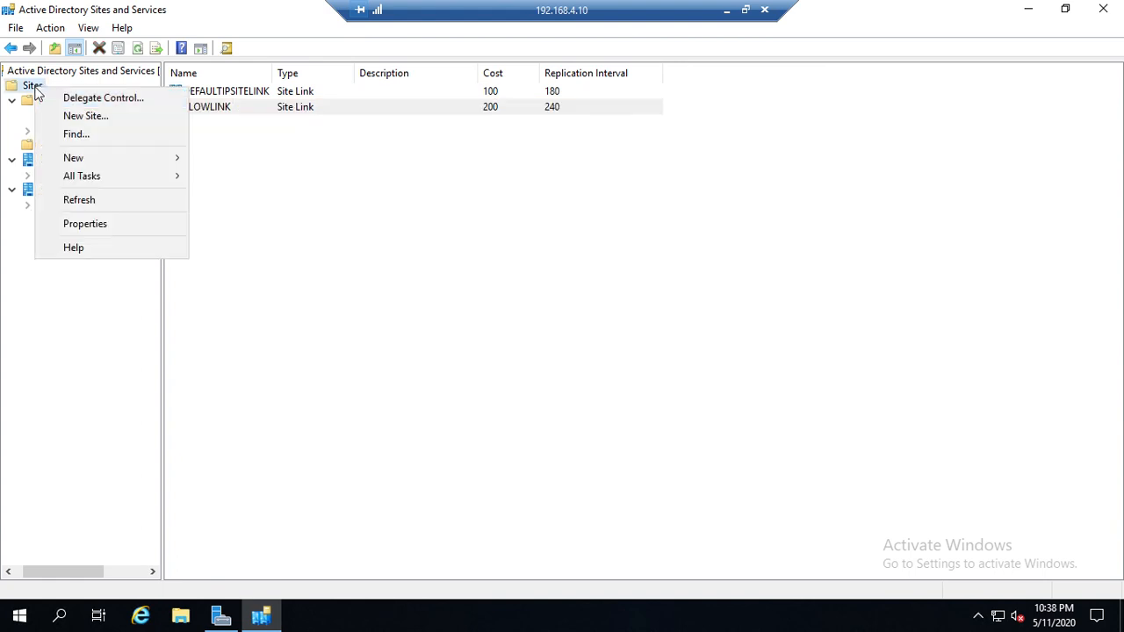
{"action": "left_click", "coordinate": [79, 118]}
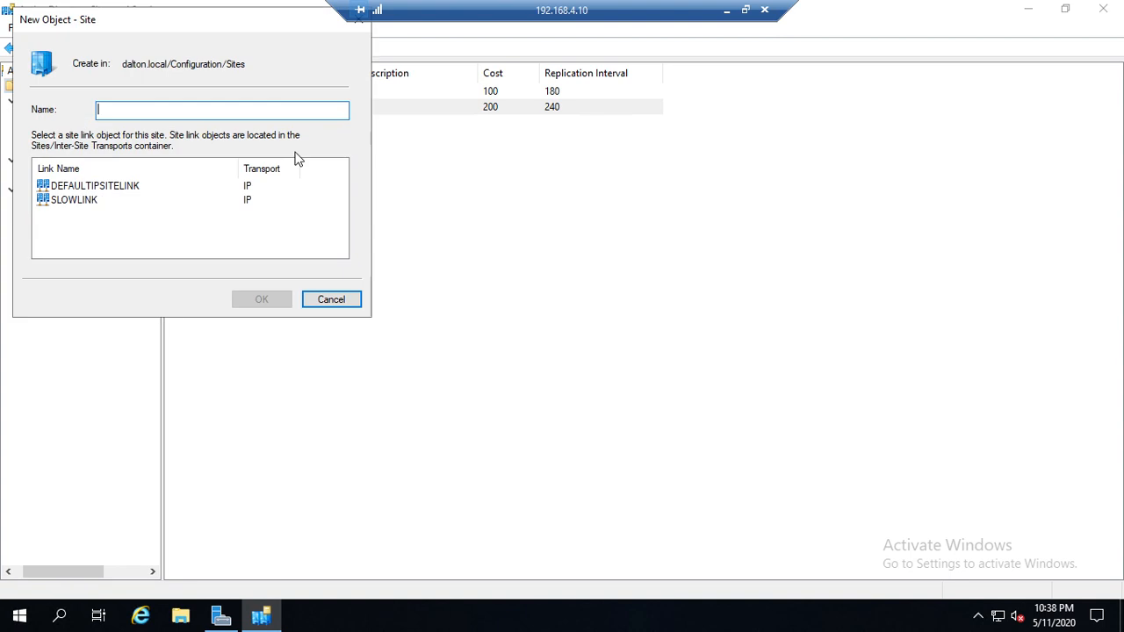
{"action": "type", "text": "Pasco"}
{"action": "left_click", "coordinate": [68, 200]}
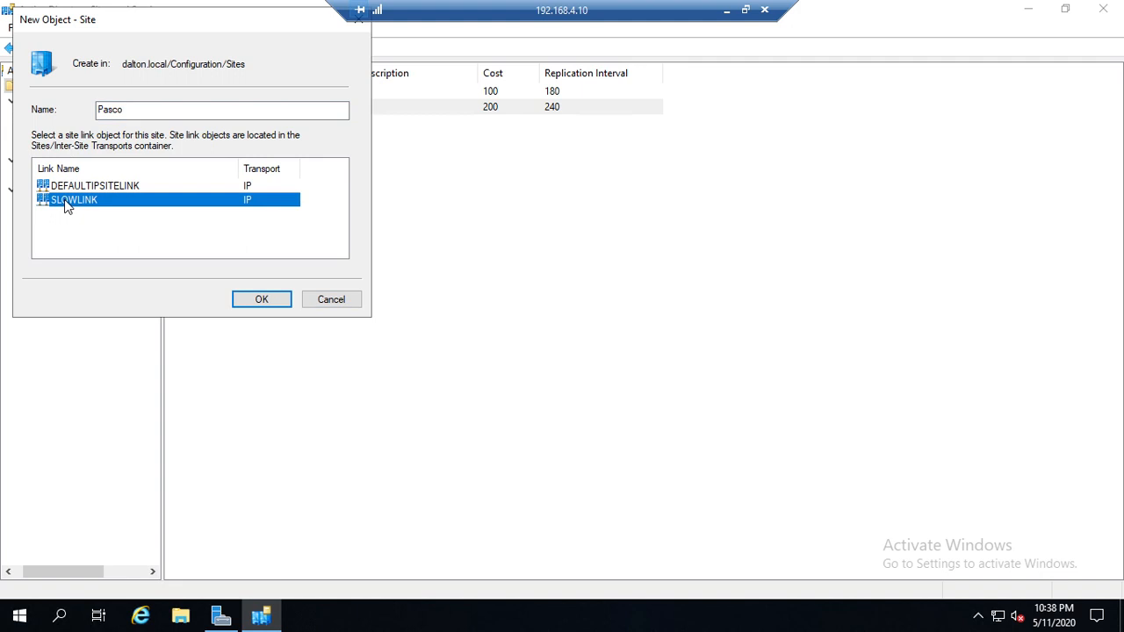
{"action": "left_click", "coordinate": [274, 303]}
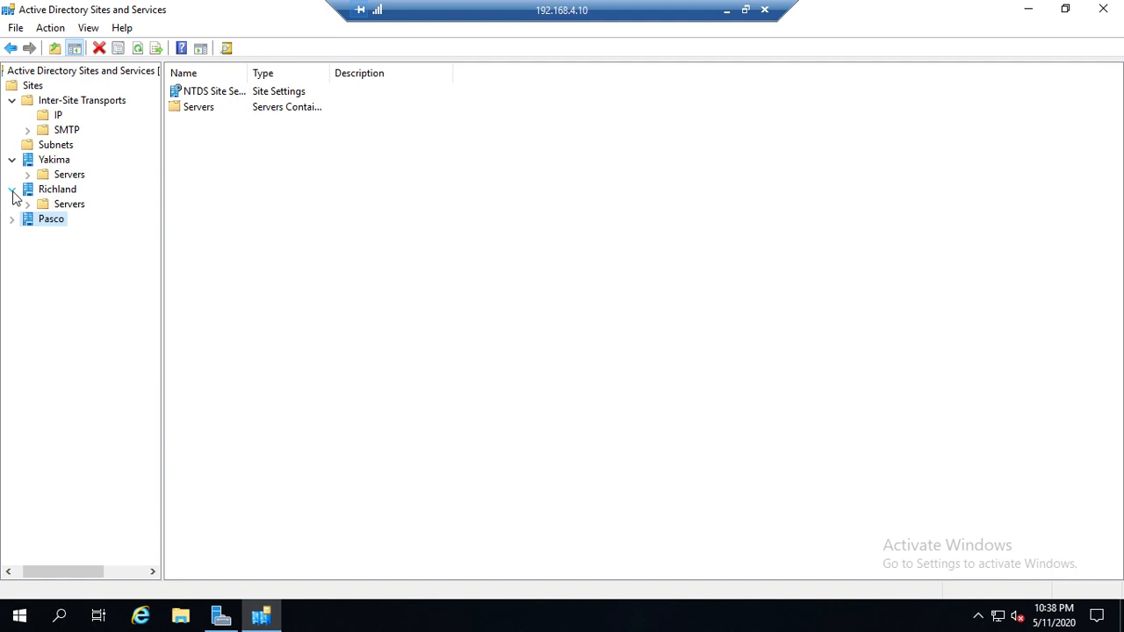
Step: Review the Richland site's NTDS Site Settings and the site membership of DEFAULTIPSITELINK
{"action": "left_click", "coordinate": [46, 192]}
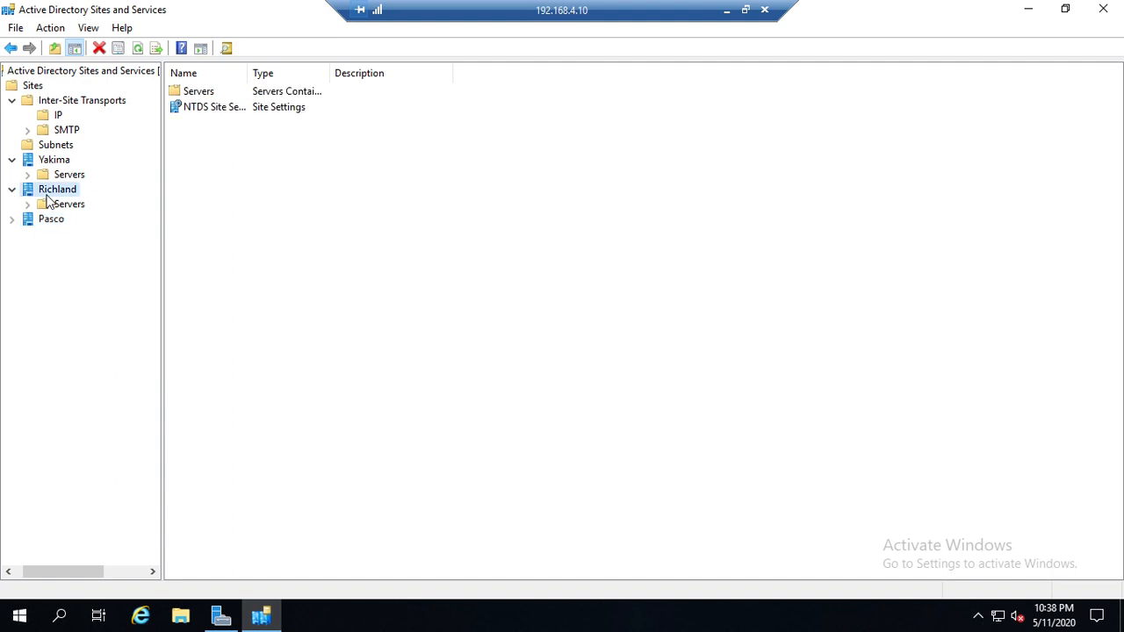
{"action": "double_click", "coordinate": [233, 106]}
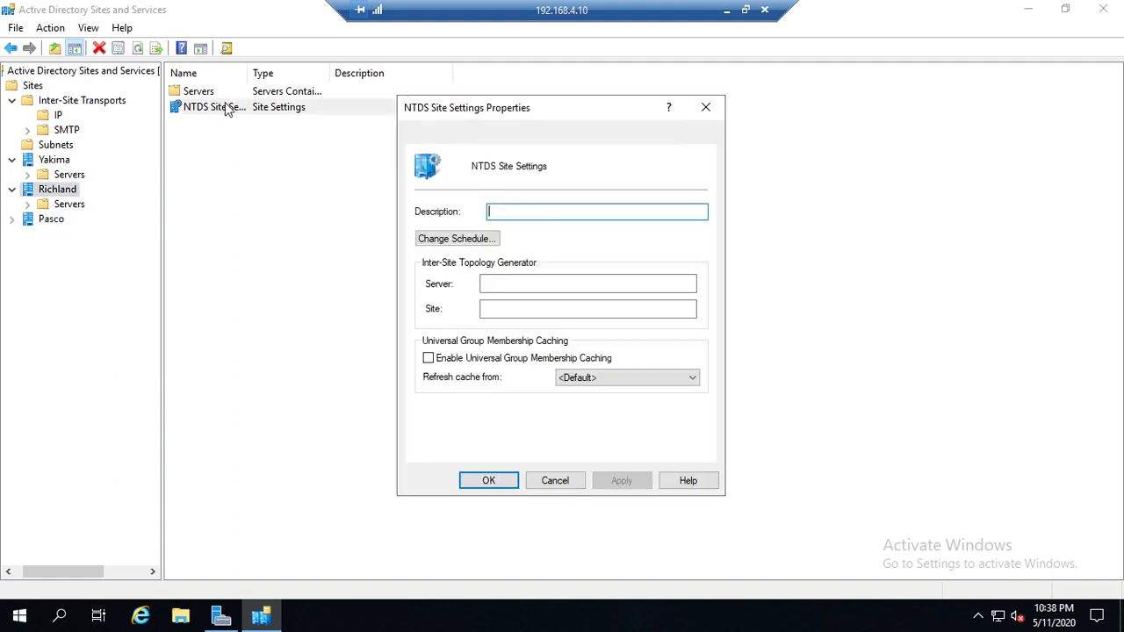
{"action": "left_click", "coordinate": [705, 108]}
{"action": "left_click", "coordinate": [60, 117]}
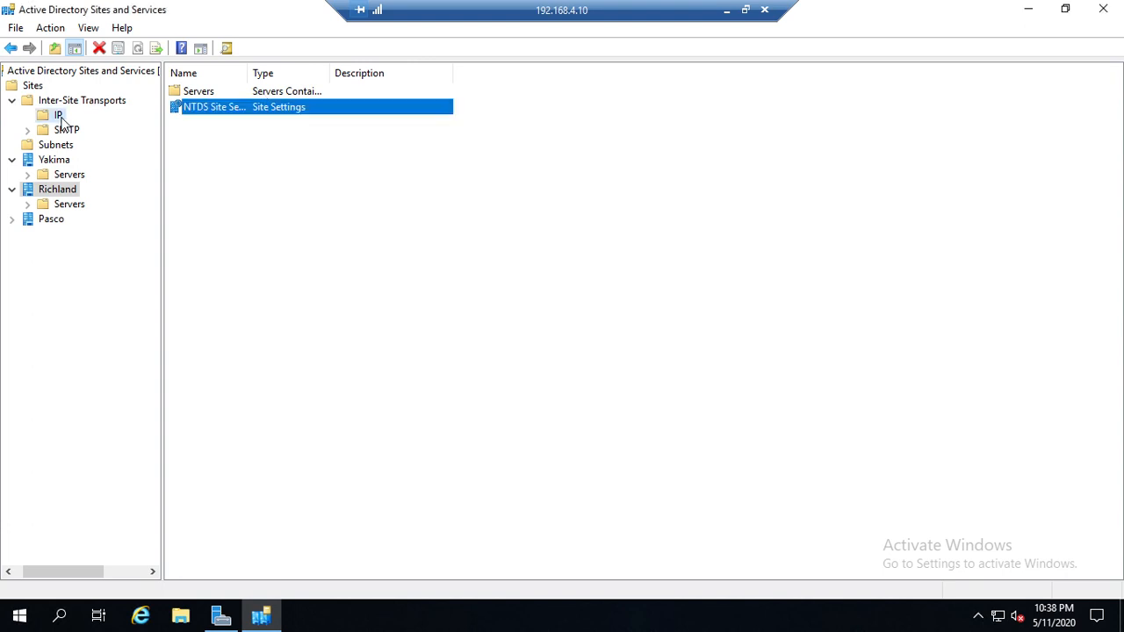
{"action": "double_click", "coordinate": [259, 91]}
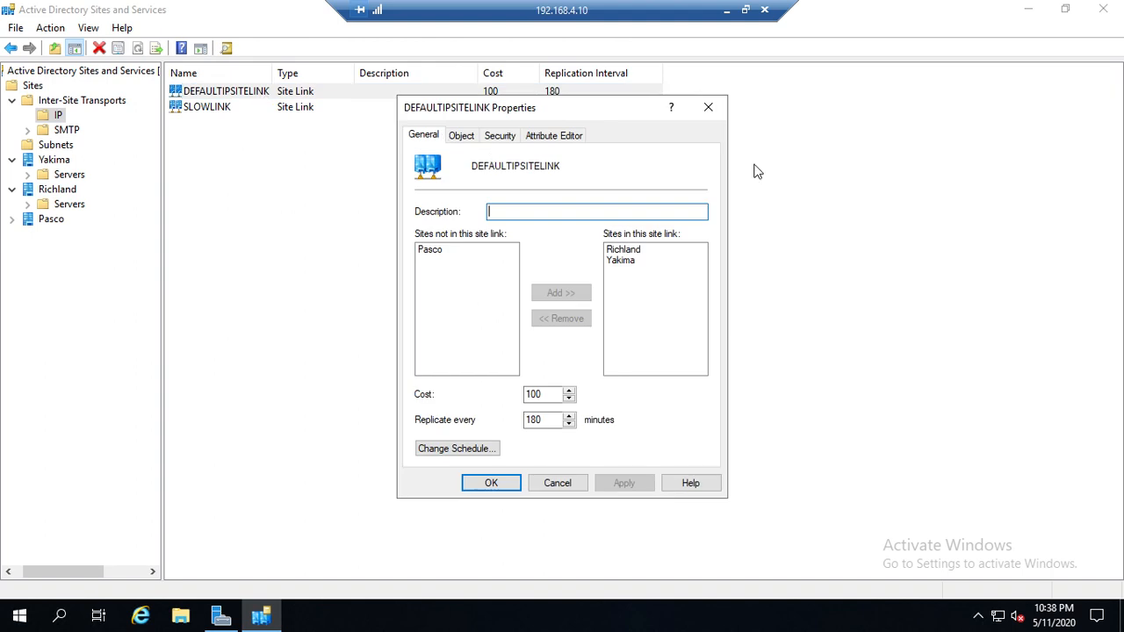
{"action": "left_click", "coordinate": [709, 107]}
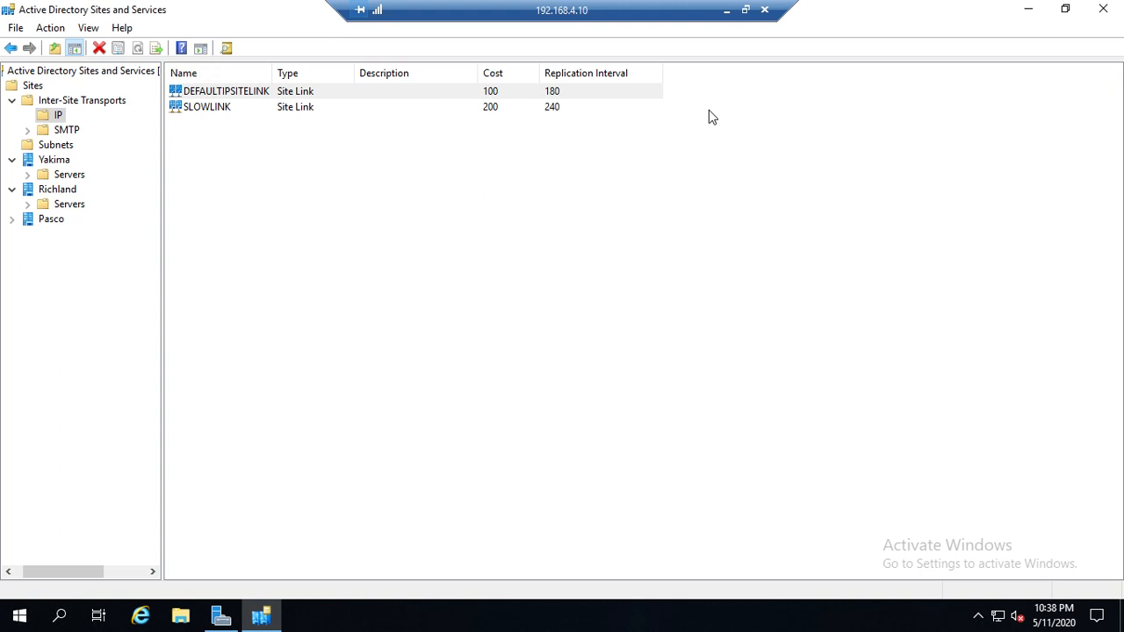
Step: Remove the Yakima site from the SLOWLINK site link and apply the change
{"action": "double_click", "coordinate": [197, 113]}
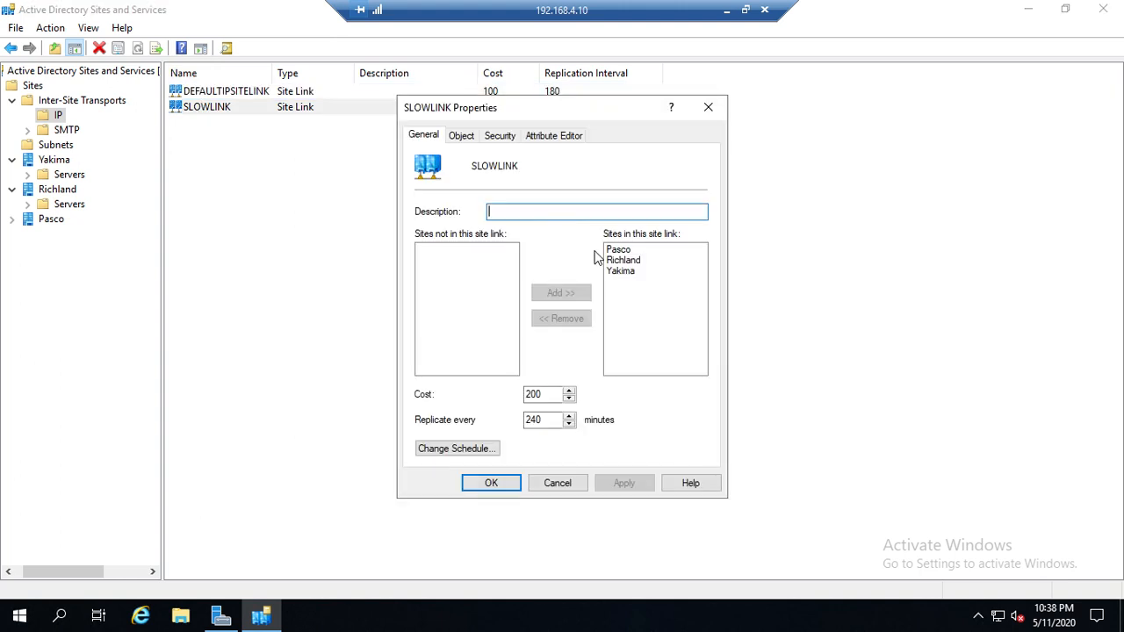
{"action": "left_click", "coordinate": [621, 275]}
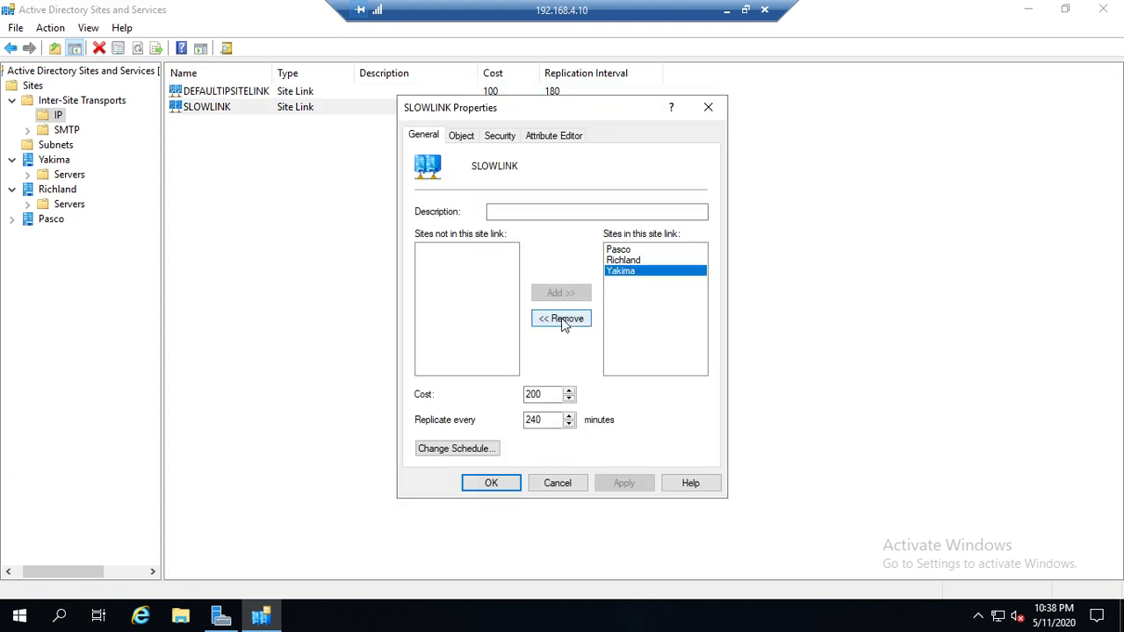
{"action": "left_click", "coordinate": [562, 319]}
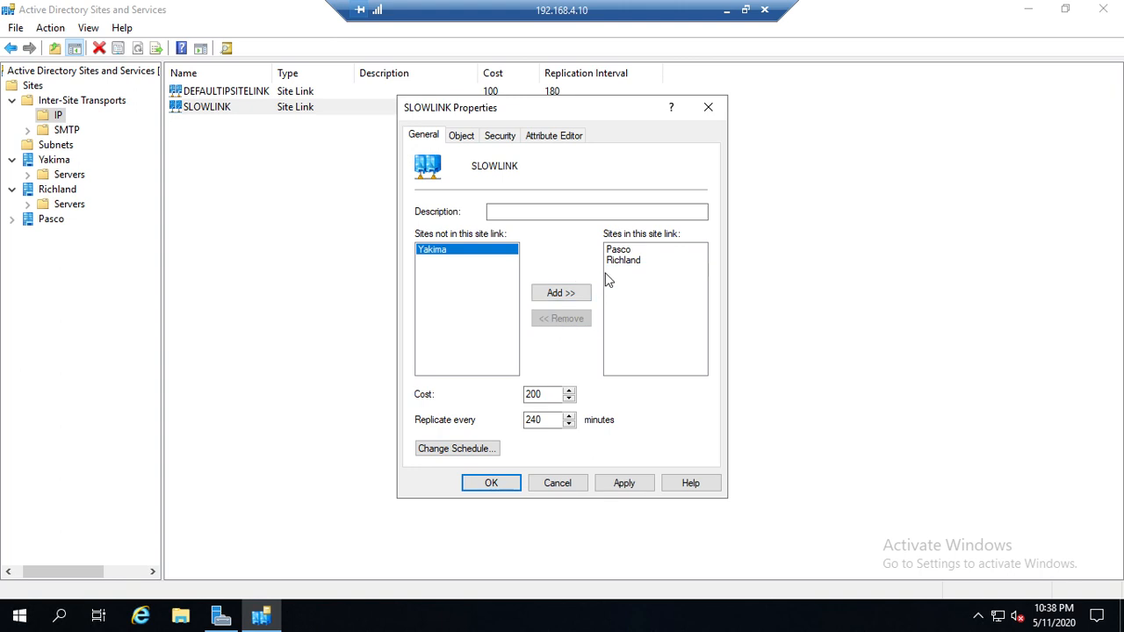
{"action": "left_click", "coordinate": [624, 482]}
{"action": "left_click", "coordinate": [491, 483]}
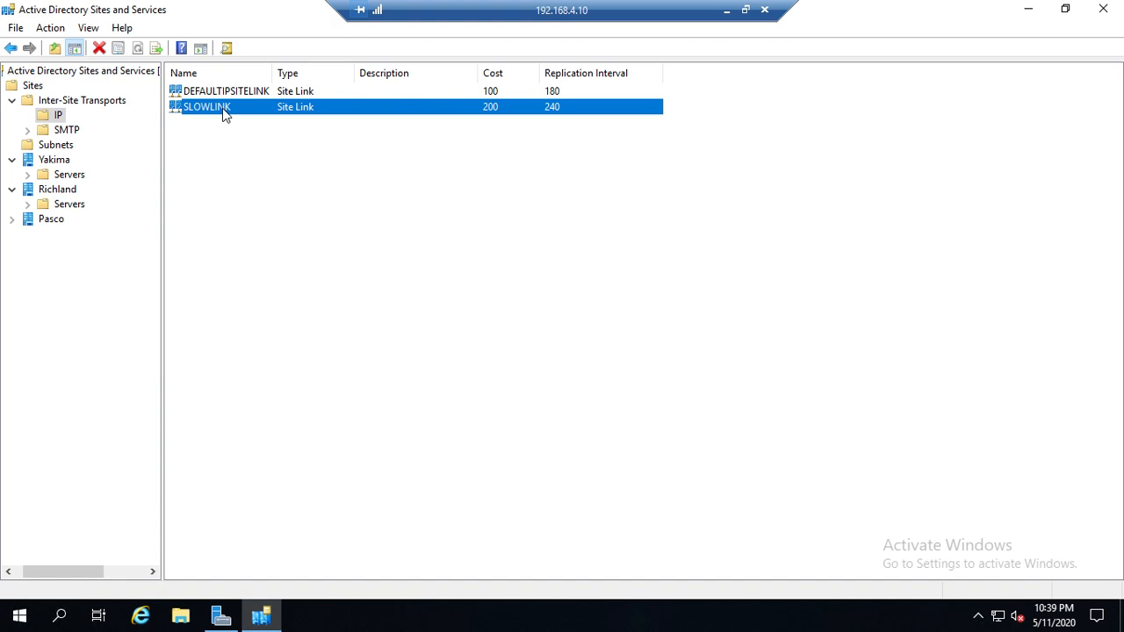
Step: Create a new subnet with the prefix 192.168.1.0/24 and associate it with the Yakima site
{"action": "left_click", "coordinate": [58, 147]}
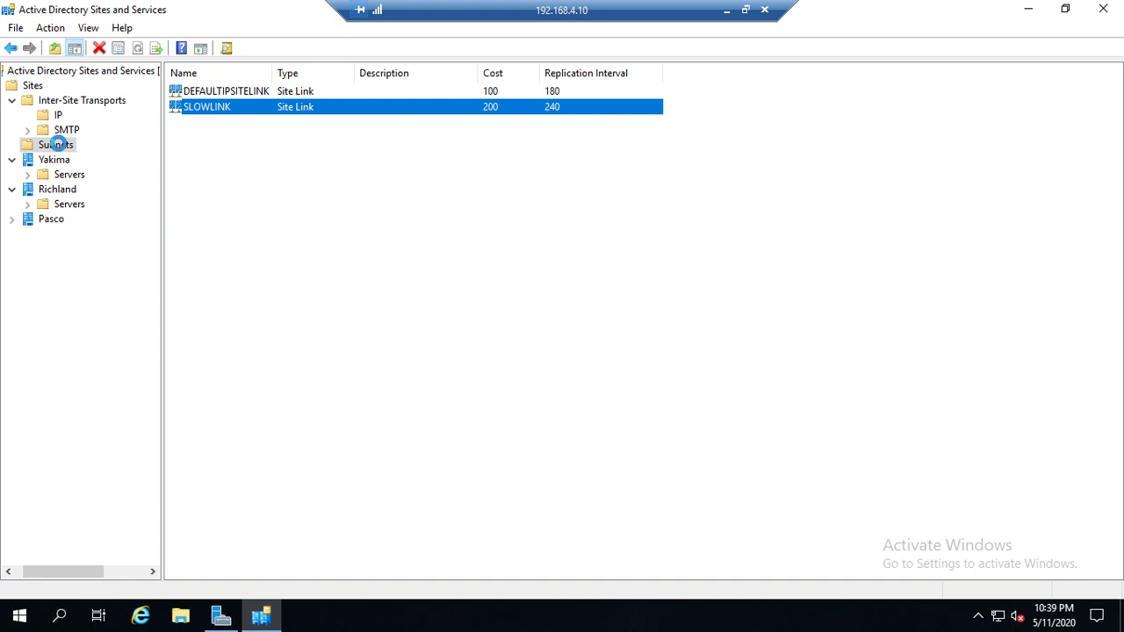
{"action": "right_click", "coordinate": [74, 149]}
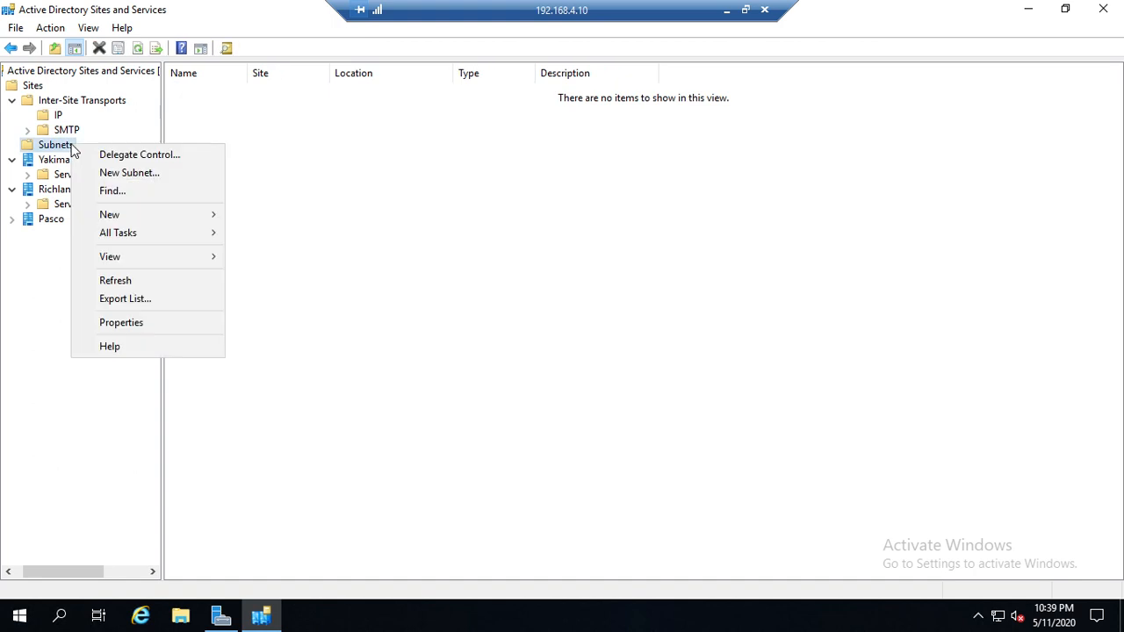
{"action": "left_click", "coordinate": [133, 173]}
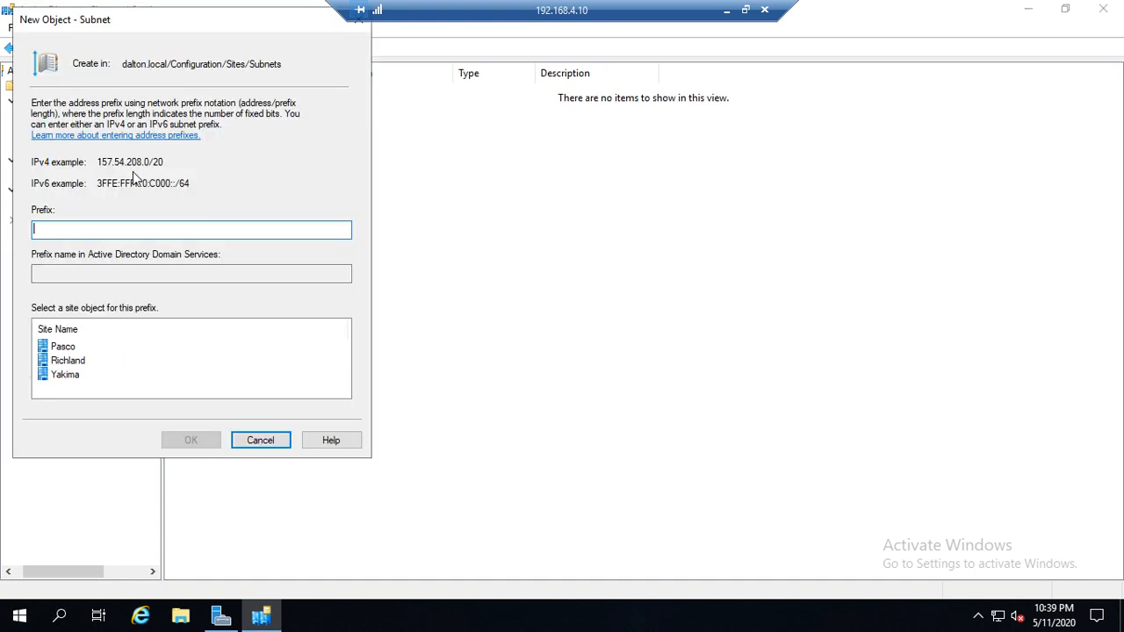
{"action": "left_click_drag", "start_coordinate": [238, 23], "coordinate": [515, 84]}
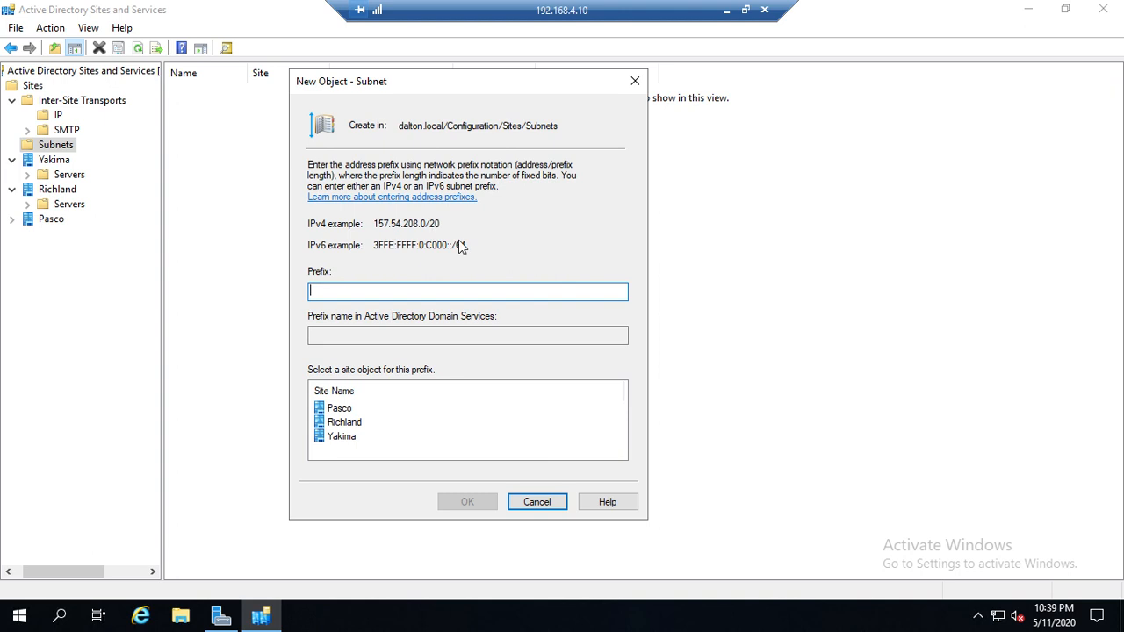
{"action": "type", "text": "192.168.1.0/24"}
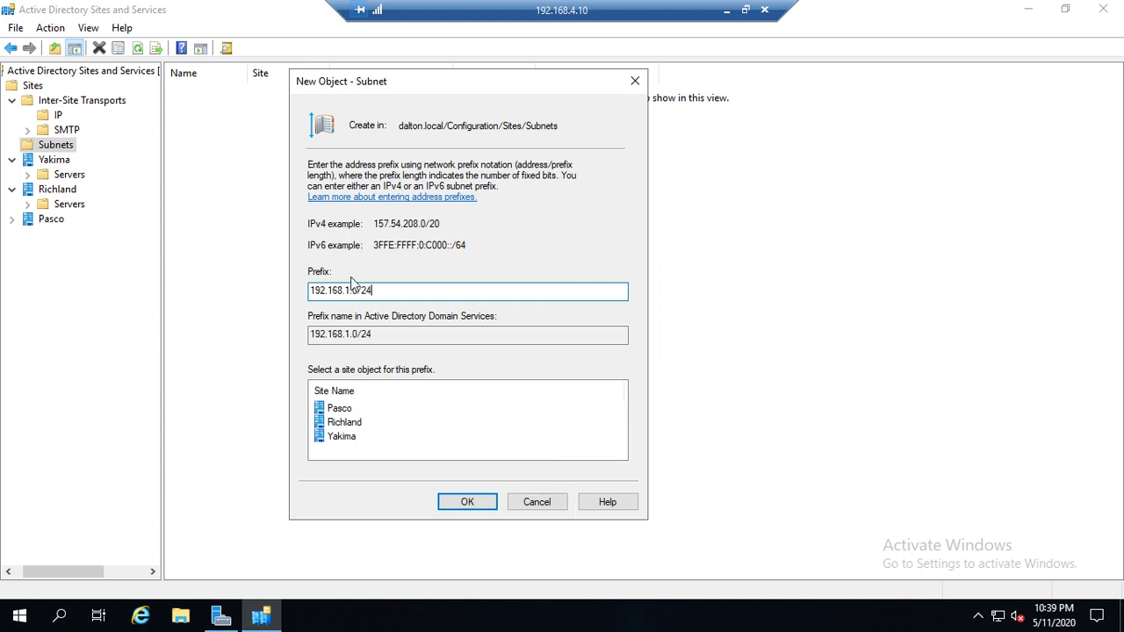
{"action": "left_click", "coordinate": [344, 436]}
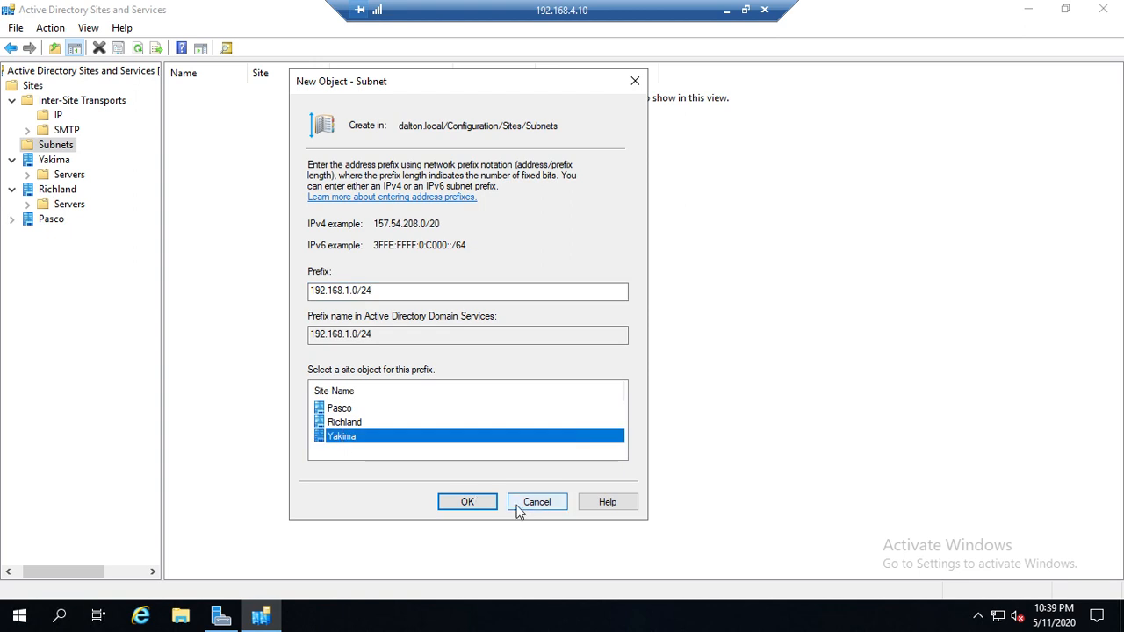
{"action": "left_click", "coordinate": [477, 506]}
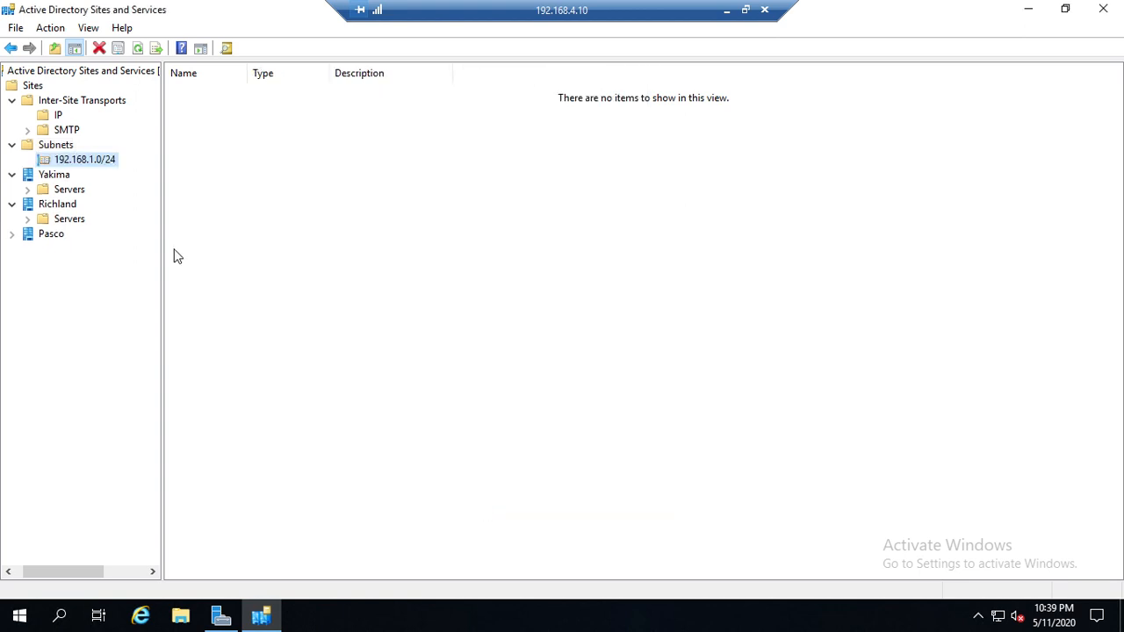
Step: Add a second Yakima subnet with the prefix 192.168.2.0/24
{"action": "right_click", "coordinate": [64, 146]}
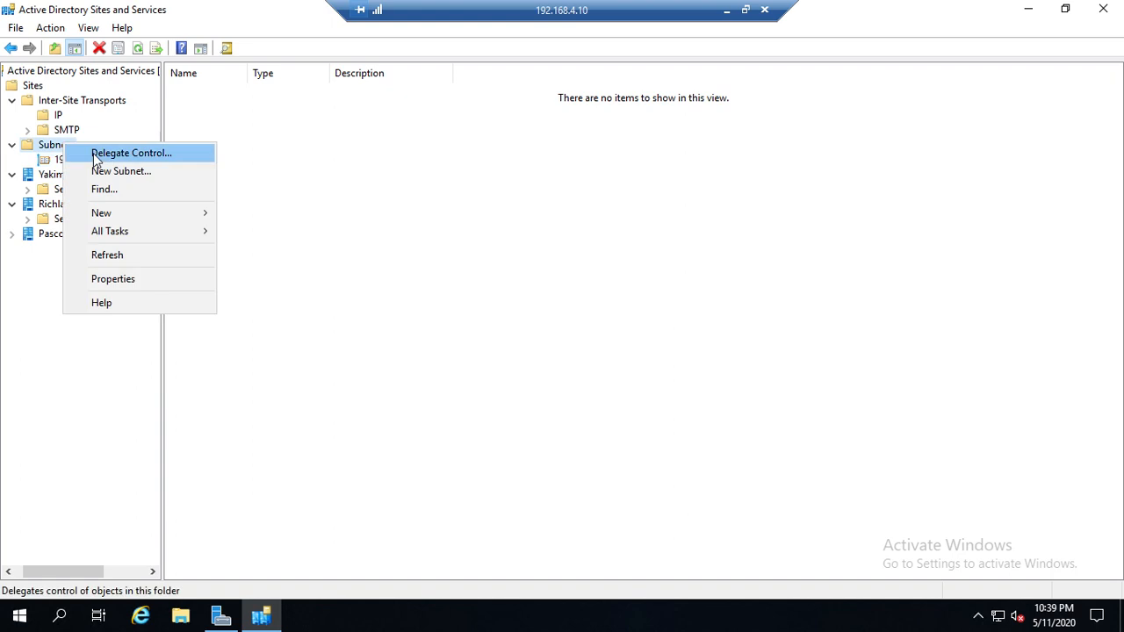
{"action": "left_click", "coordinate": [113, 173]}
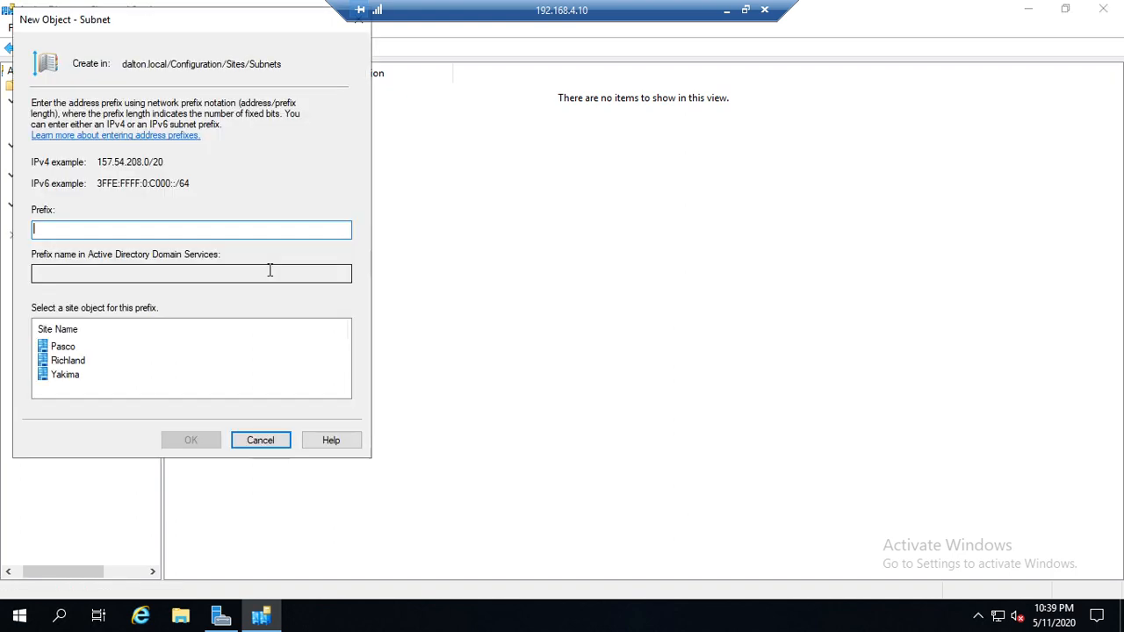
{"action": "type", "text": "192.168.2.0/24"}
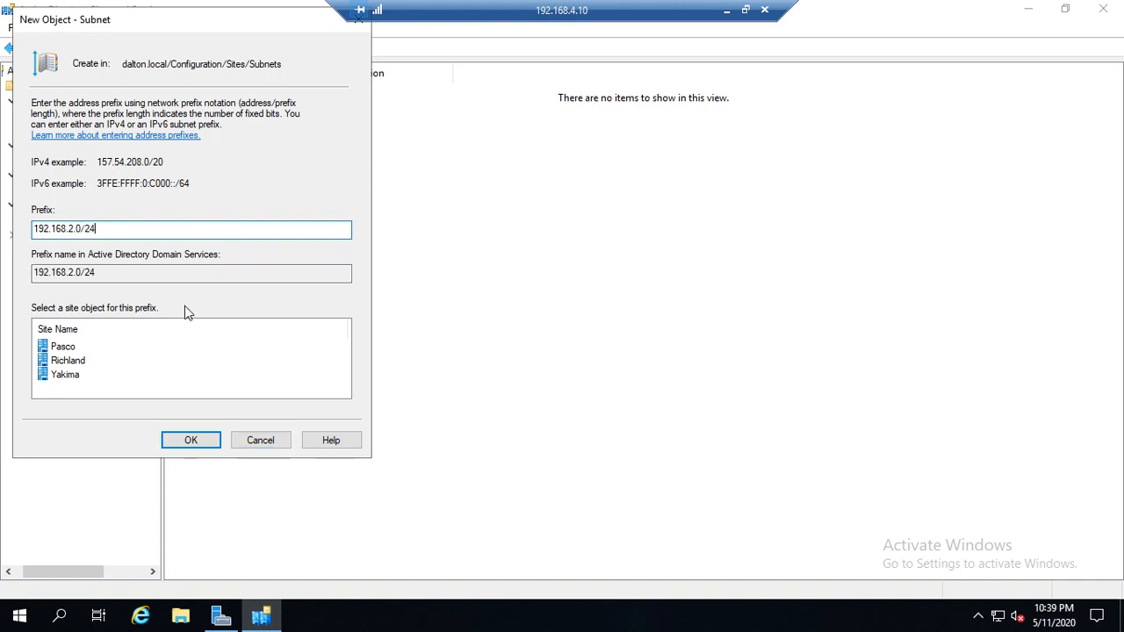
{"action": "left_click", "coordinate": [72, 381]}
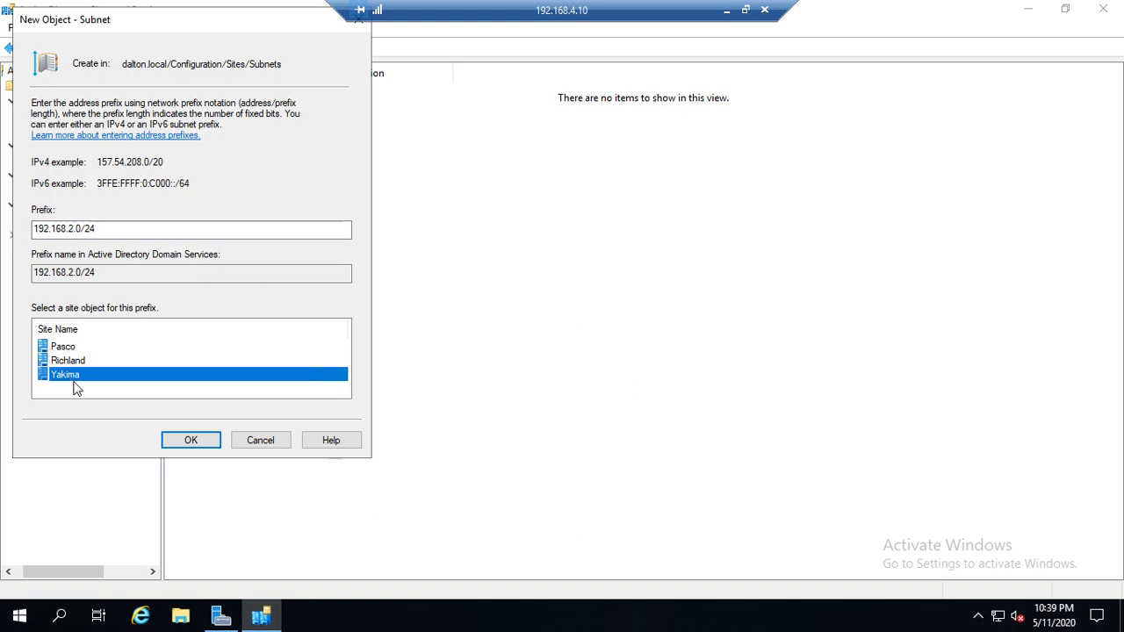
{"action": "left_click", "coordinate": [184, 444]}
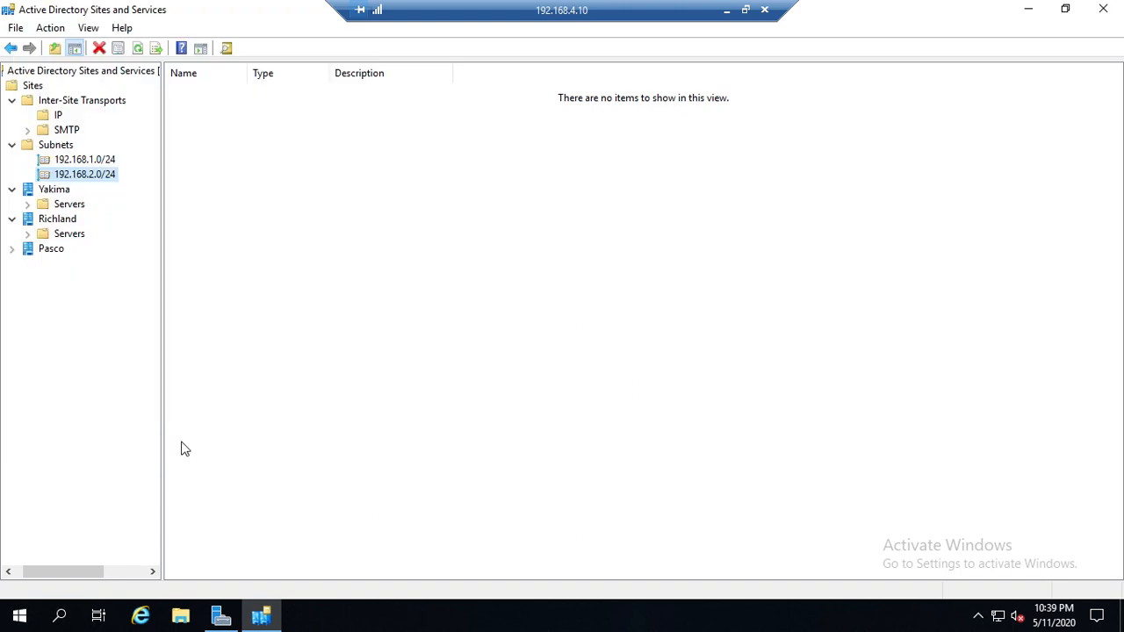
Step: Create a subnet with the prefix 192.168.3.0/25 and associate it with the Richland site
{"action": "right_click", "coordinate": [61, 145]}
{"action": "left_click", "coordinate": [100, 174]}
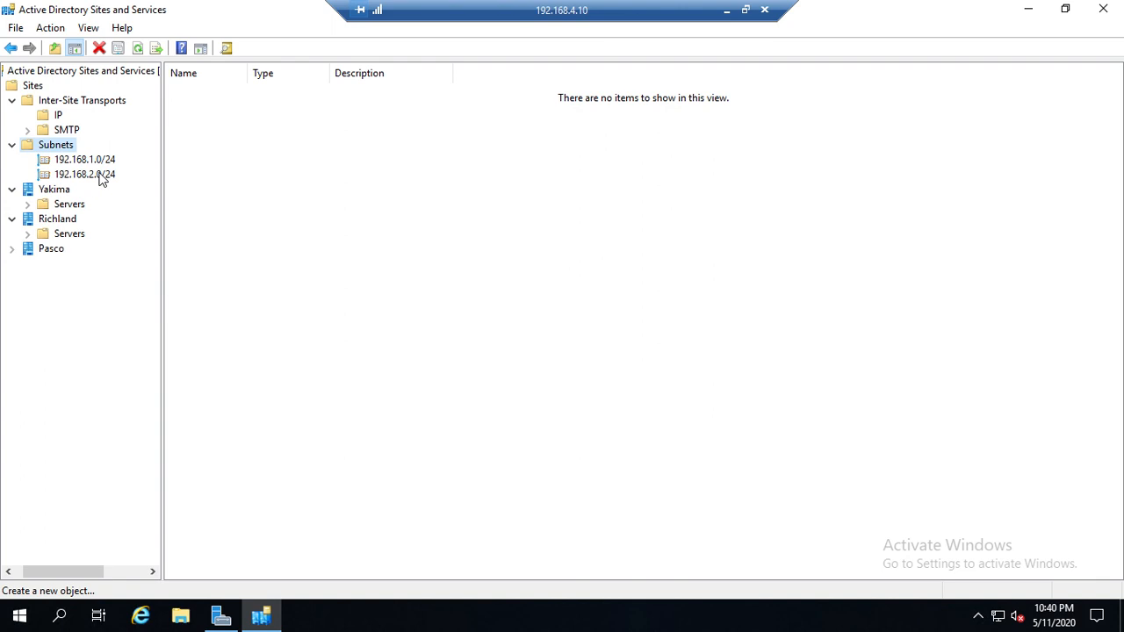
{"action": "type", "text": "192.168."}
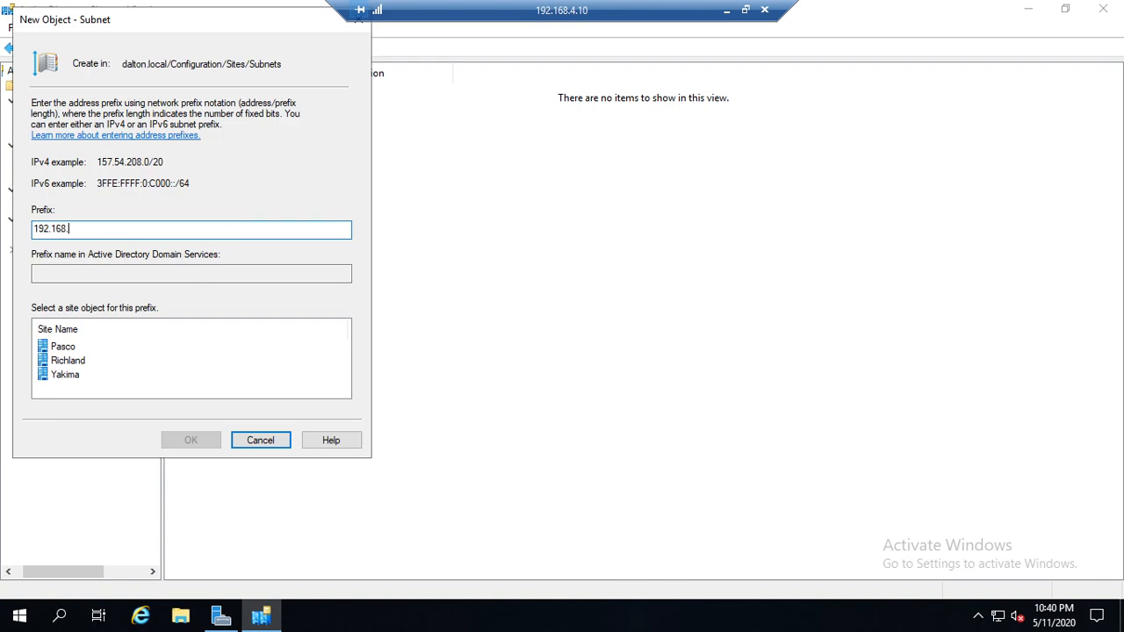
{"action": "type", "text": "3.0/25"}
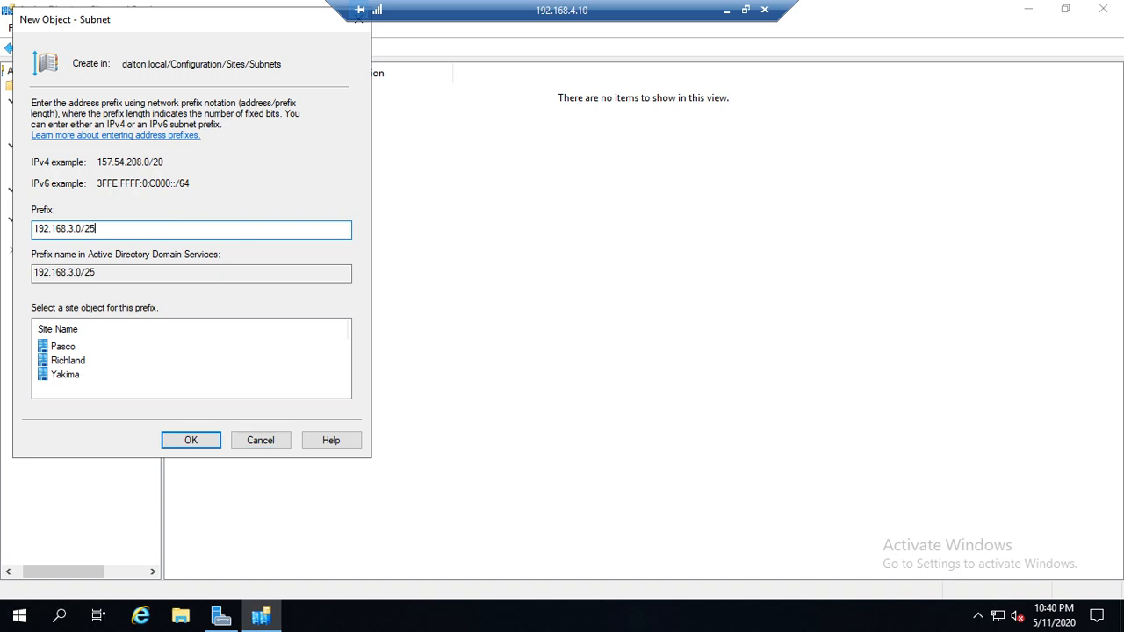
{"action": "left_click", "coordinate": [62, 360]}
{"action": "left_click", "coordinate": [195, 445]}
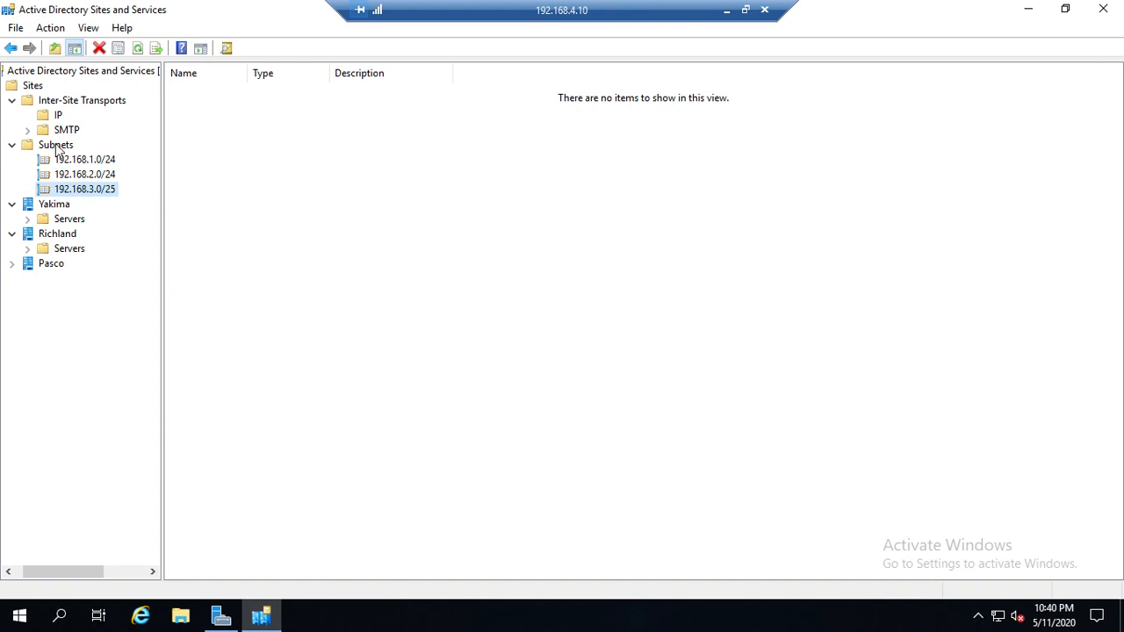
Step: Create a subnet with the prefix 192.168.3.128/25 and associate it with the Pasco site
{"action": "right_click", "coordinate": [55, 145]}
{"action": "left_click", "coordinate": [107, 176]}
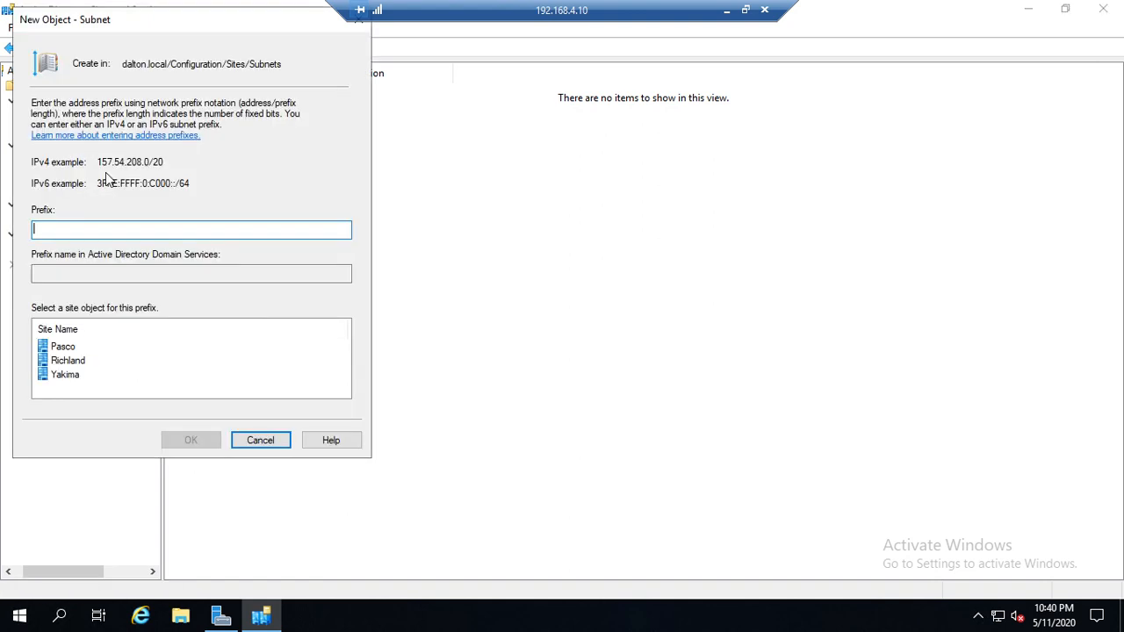
{"action": "type", "text": "192.168.3.128/25"}
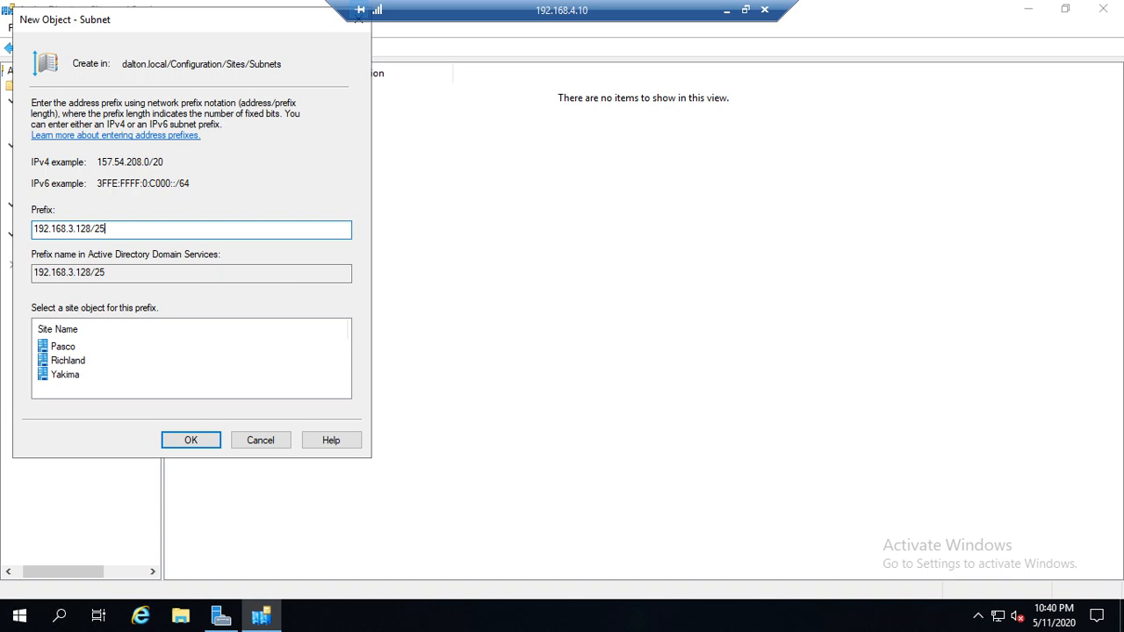
{"action": "left_click", "coordinate": [63, 349]}
{"action": "left_click", "coordinate": [186, 446]}
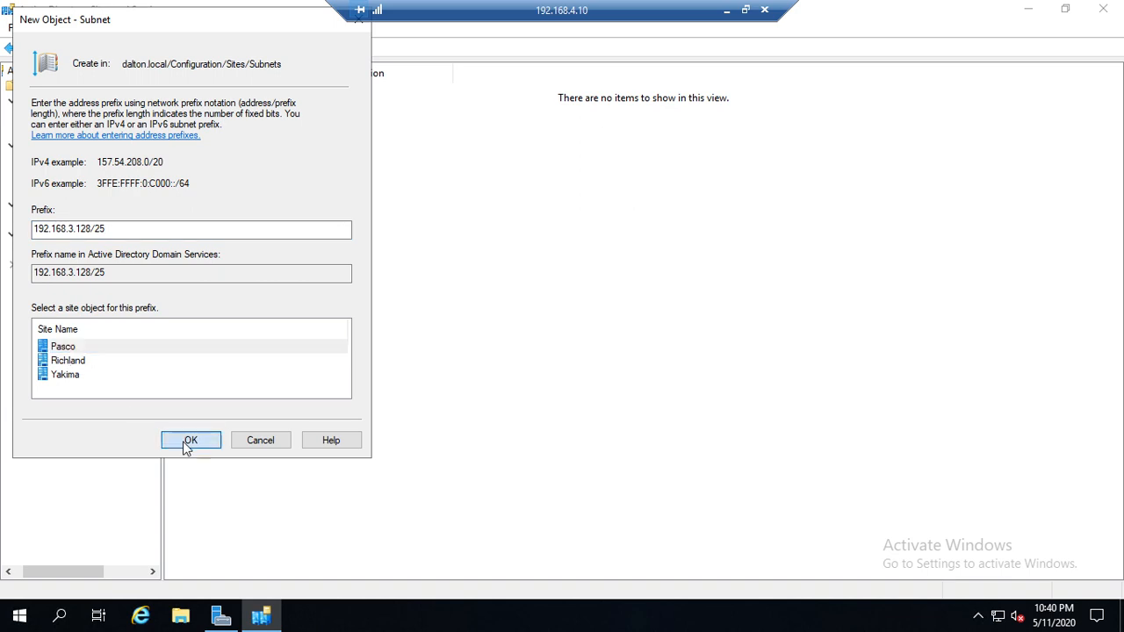